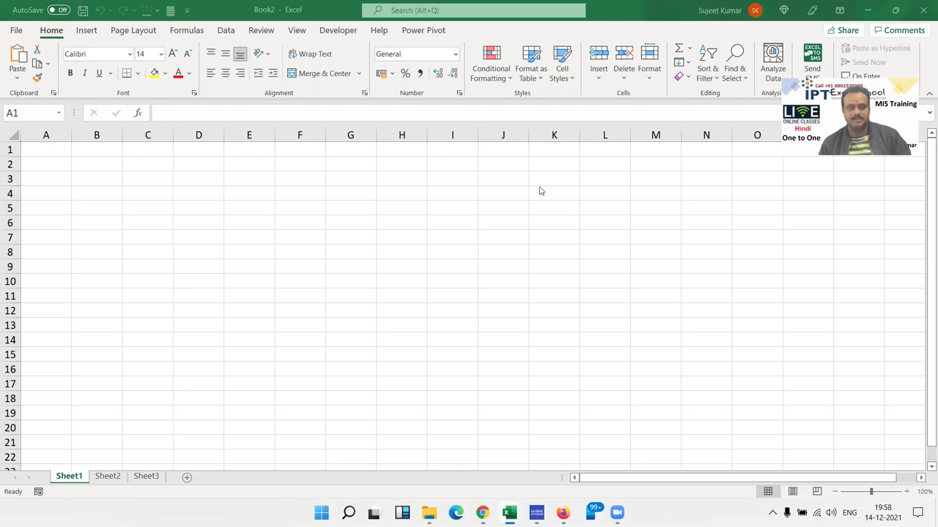
# Step: Enter 20 in D4 and 30 in F4 on Sheet1
pyautogui.keyDown('ctrl'); pyautogui.scroll(5, 270, 252); pyautogui.keyUp('ctrl')
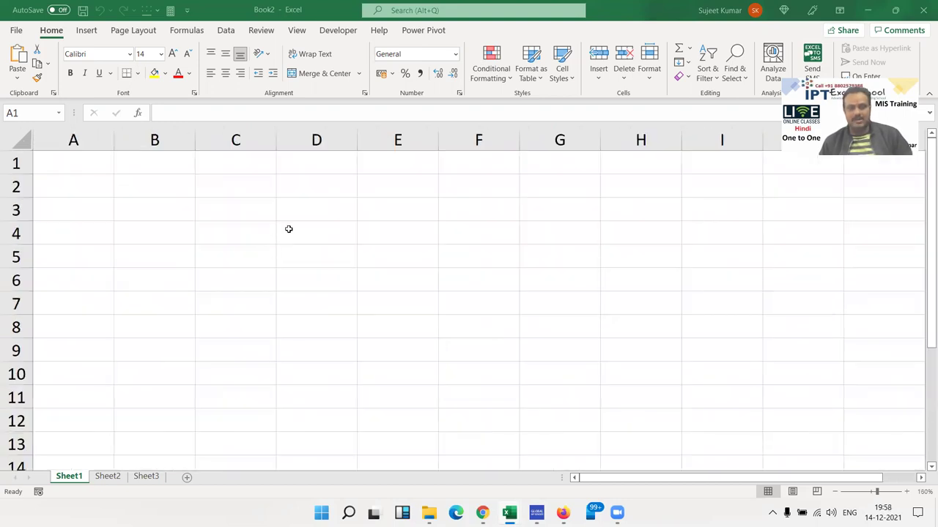
pyautogui.click(311, 233)
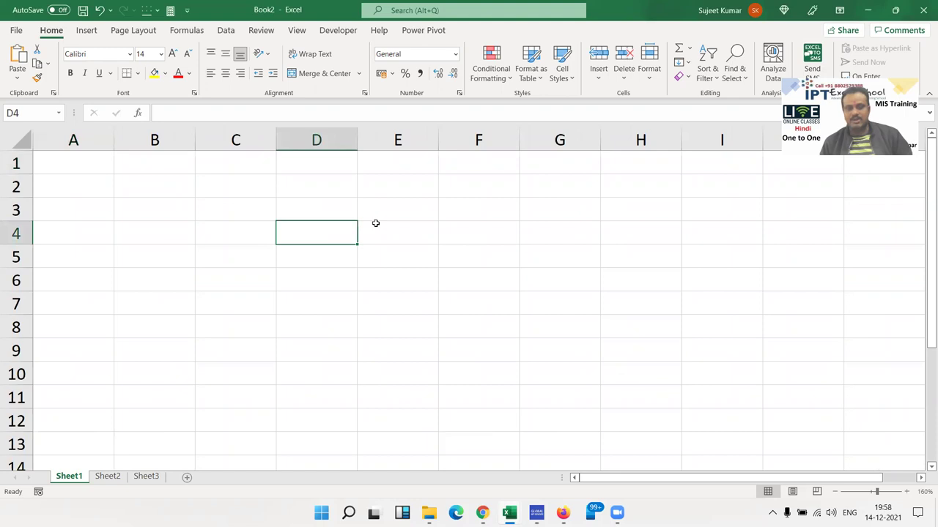
pyautogui.write('20')
pyautogui.press('Tab')
pyautogui.press('Tab')
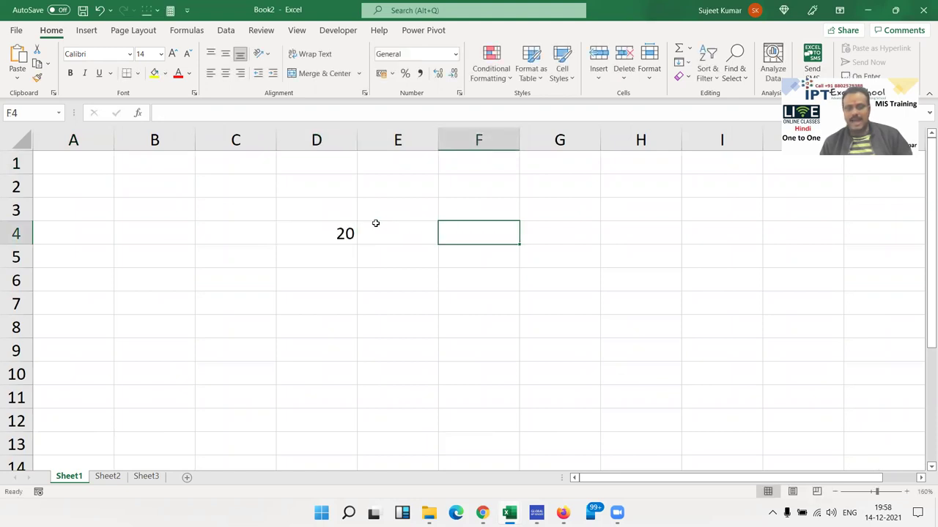
pyautogui.write('30')
pyautogui.press('Tab')
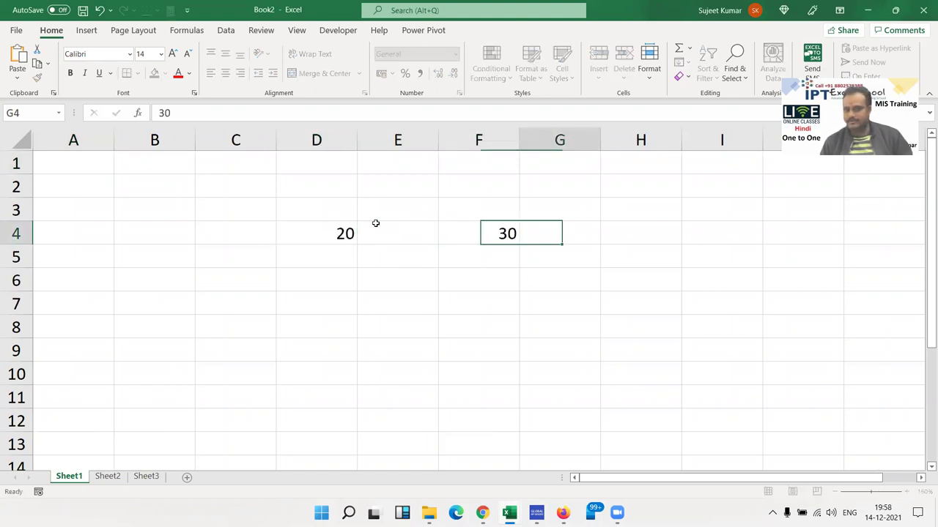
# Step: Copy D4's 20, paste it into F4, then undo the paste so F4 shows 30
pyautogui.click(336, 233)
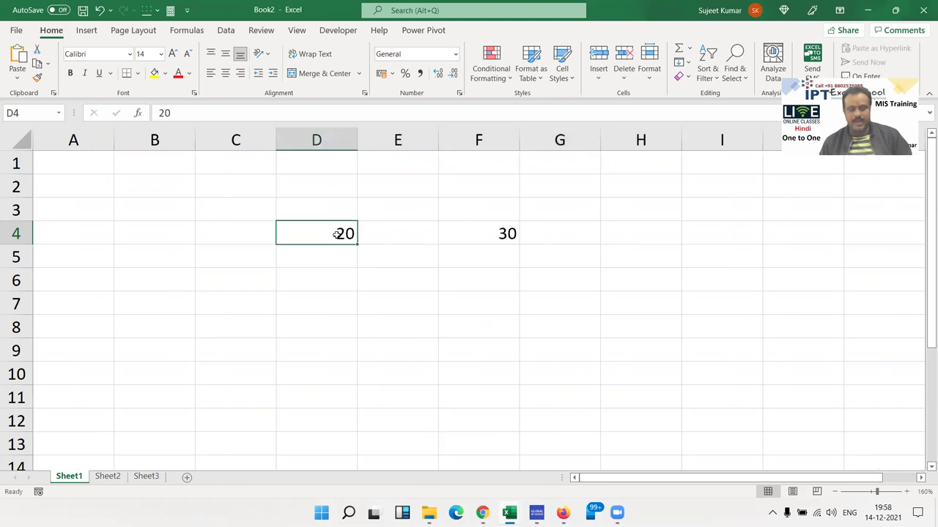
pyautogui.hotkey('ctrl', 'c')
pyautogui.click(450, 227)
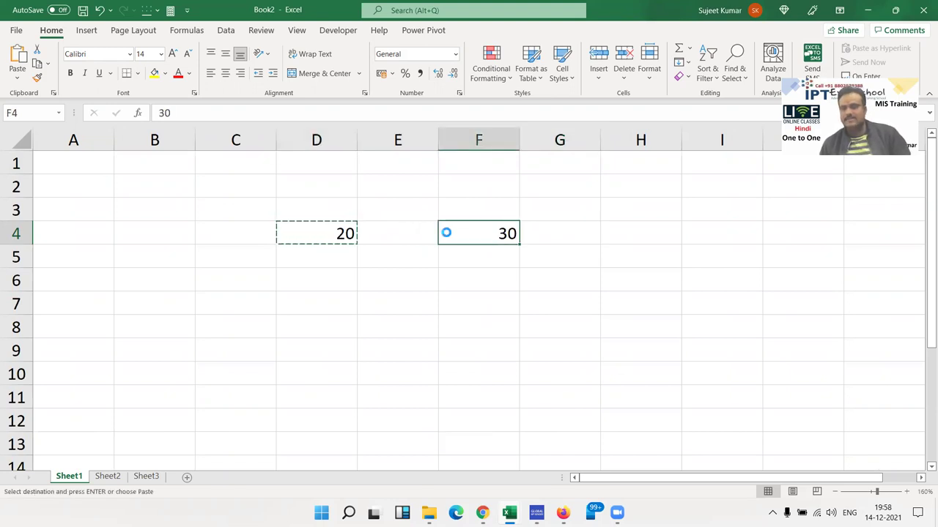
pyautogui.hotkey('ctrl', 'v')
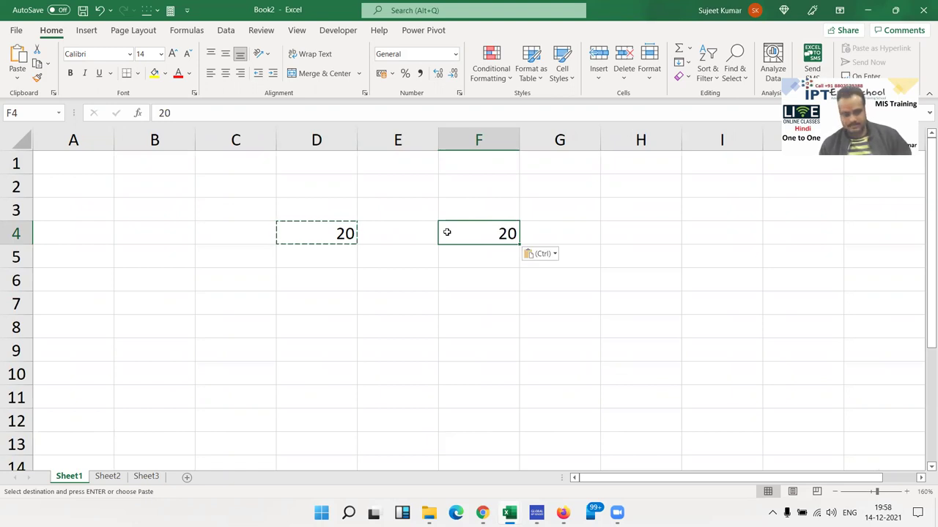
pyautogui.hotkey('ctrl', 'z')
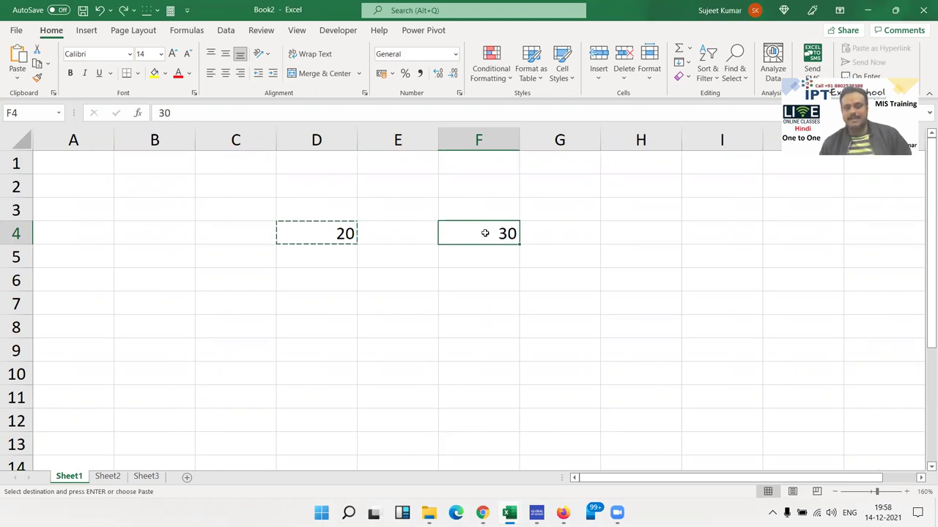
# Step: Paste the copied 20 onto F4 with Paste Special's Add operation, making 50
pyautogui.rightClick(485, 233)
pyautogui.rightClick(465, 232)
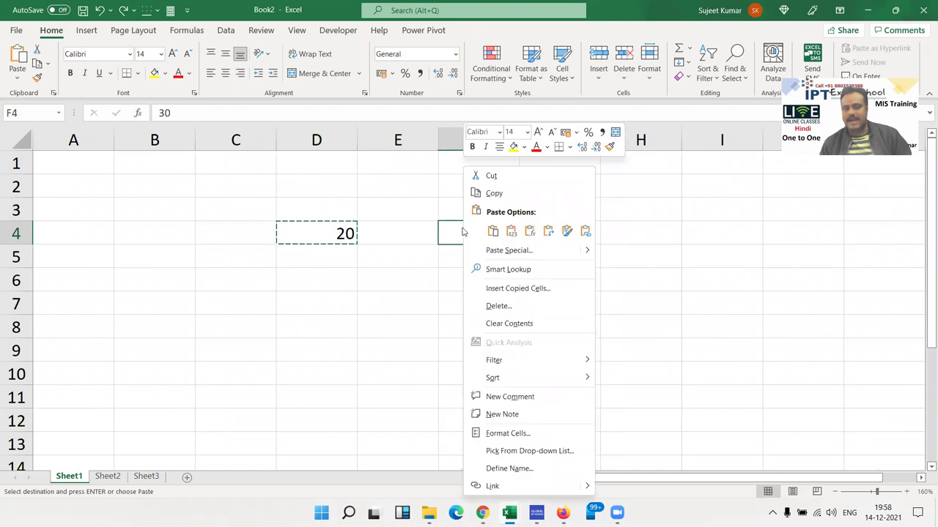
pyautogui.click(492, 251)
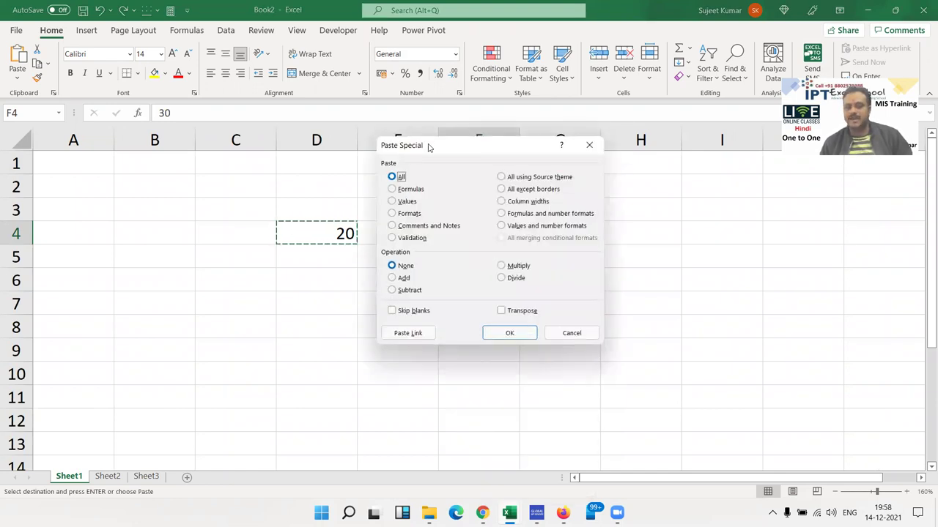
pyautogui.moveTo(430, 148); pyautogui.dragTo(588, 175)
pyautogui.click(552, 304)
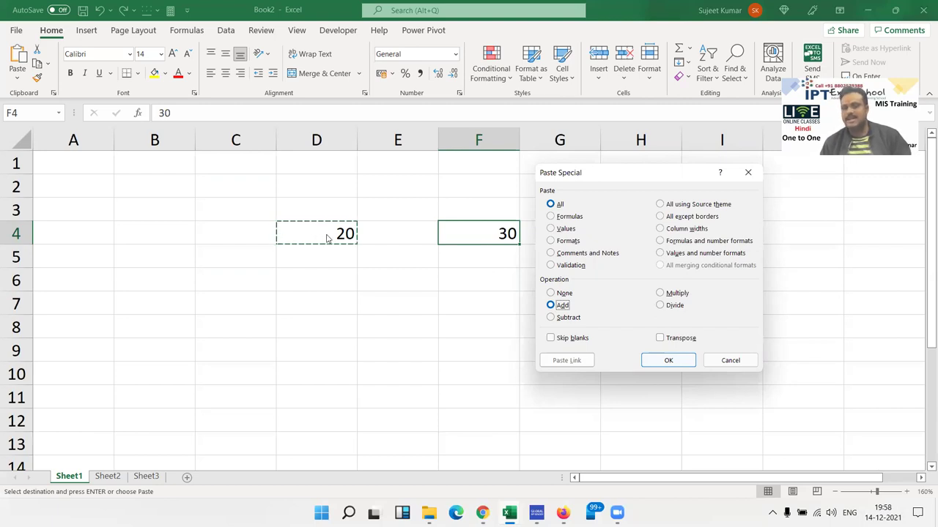
pyautogui.click(668, 360)
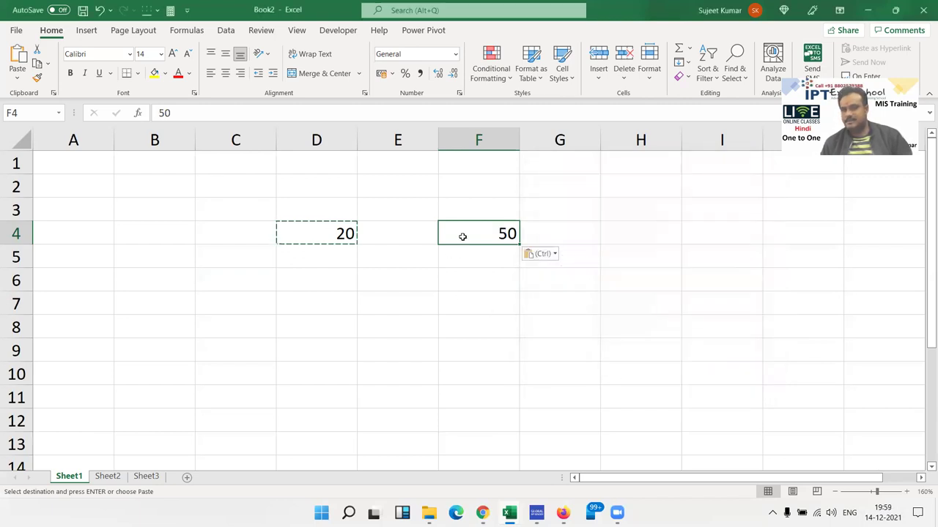
# Step: Paste the copied 20 onto F4 with Paste Special's Multiply operation, turning 50 into 1000
pyautogui.rightClick(459, 242)
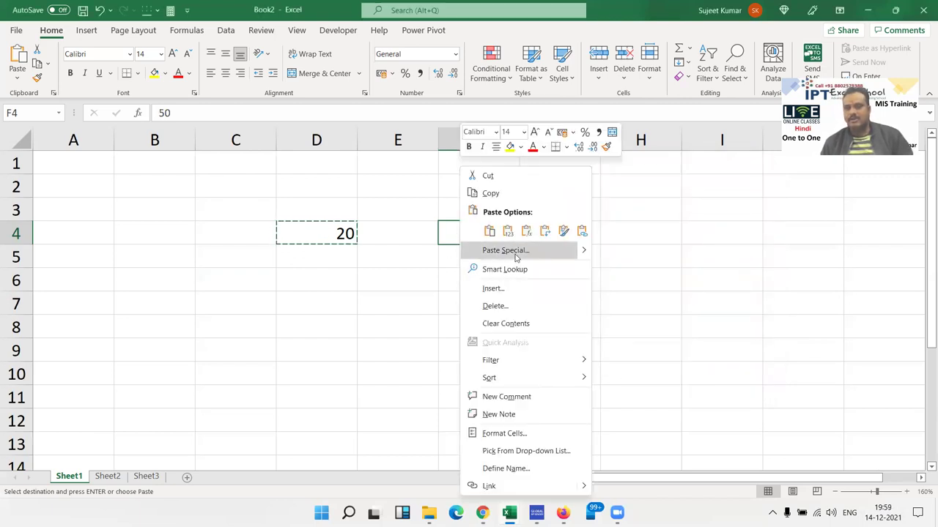
pyautogui.click(512, 257)
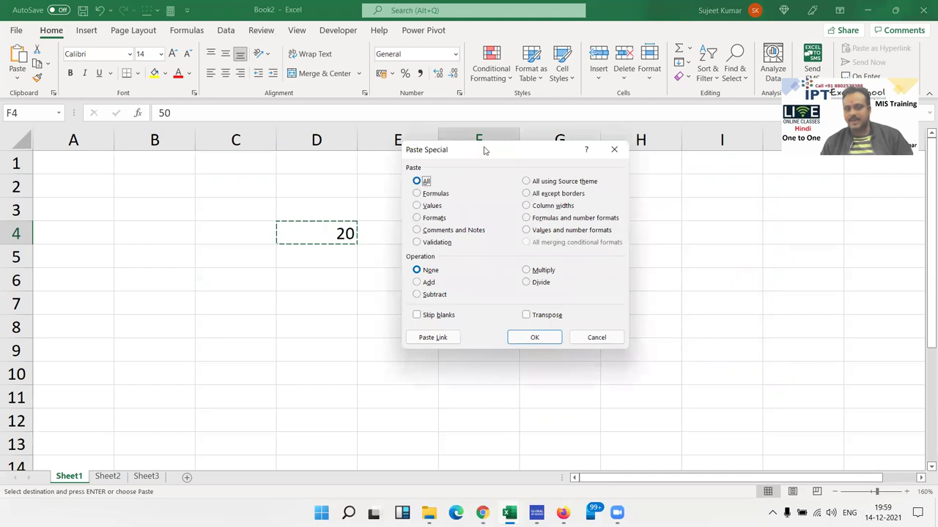
pyautogui.moveTo(483, 150); pyautogui.dragTo(742, 170)
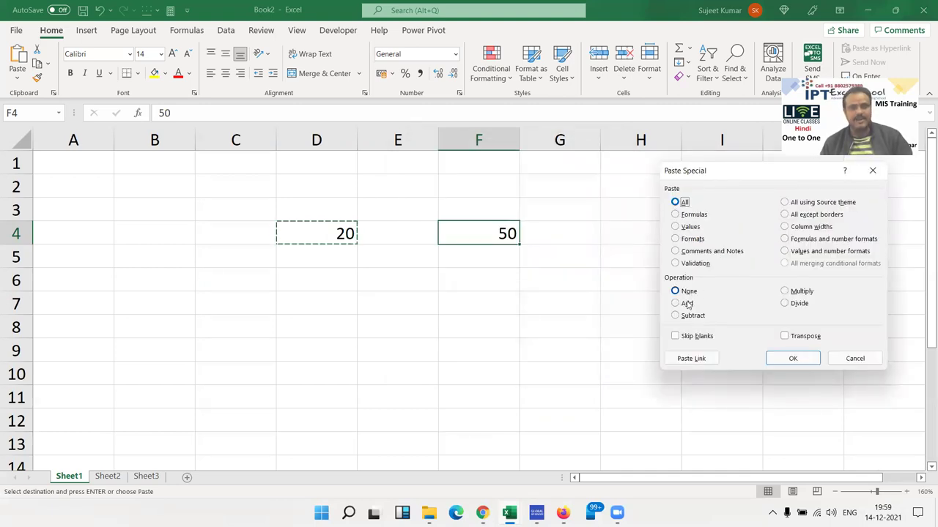
pyautogui.click(687, 305)
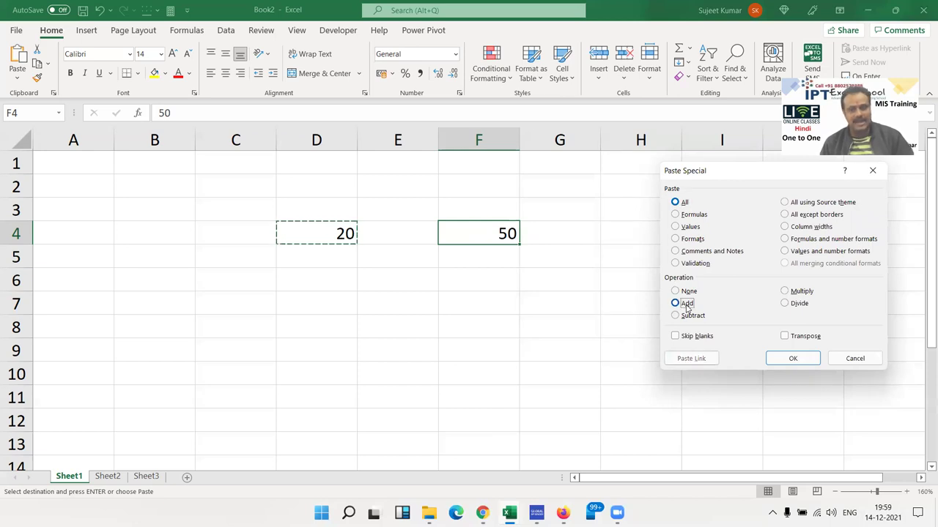
pyautogui.click(801, 291)
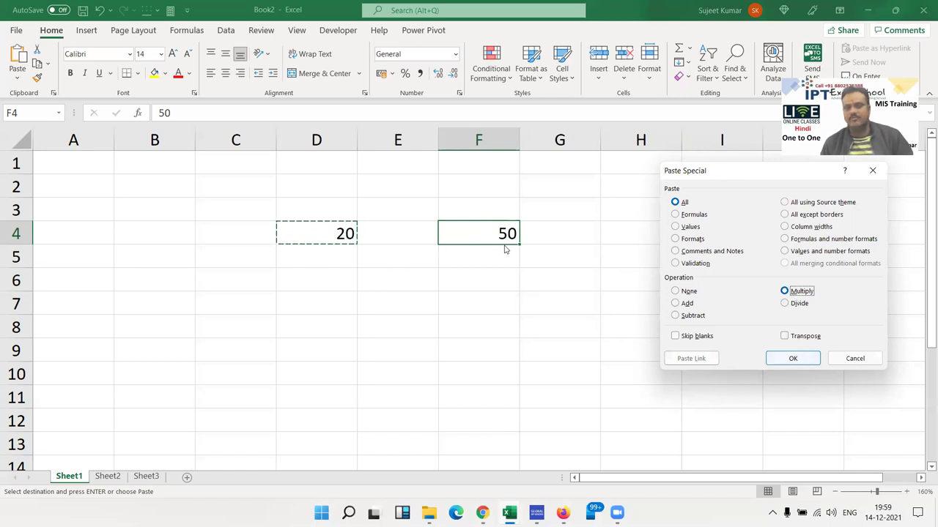
pyautogui.click(773, 359)
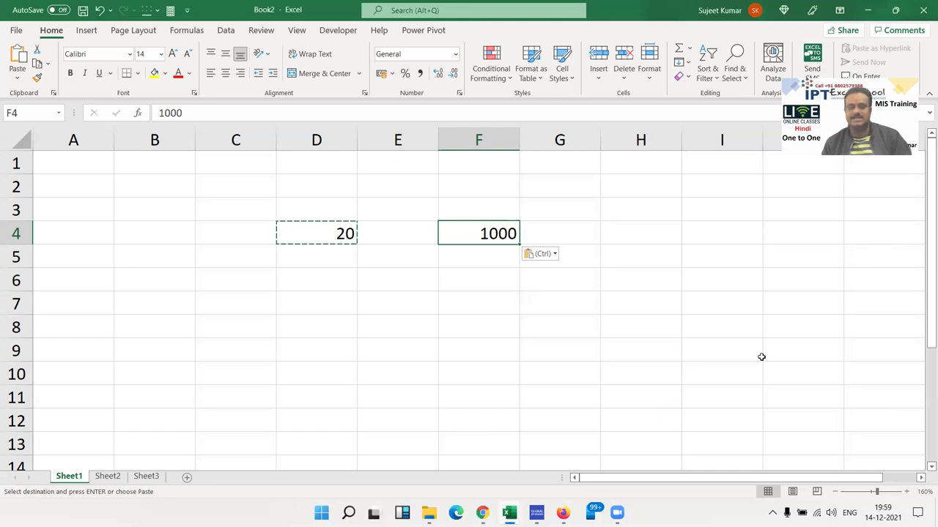
# Step: On Sheet2, enter 20% in A1
pyautogui.click(107, 477)
pyautogui.keyDown('ctrl'); pyautogui.scroll(4, 289, 336); pyautogui.keyUp('ctrl')
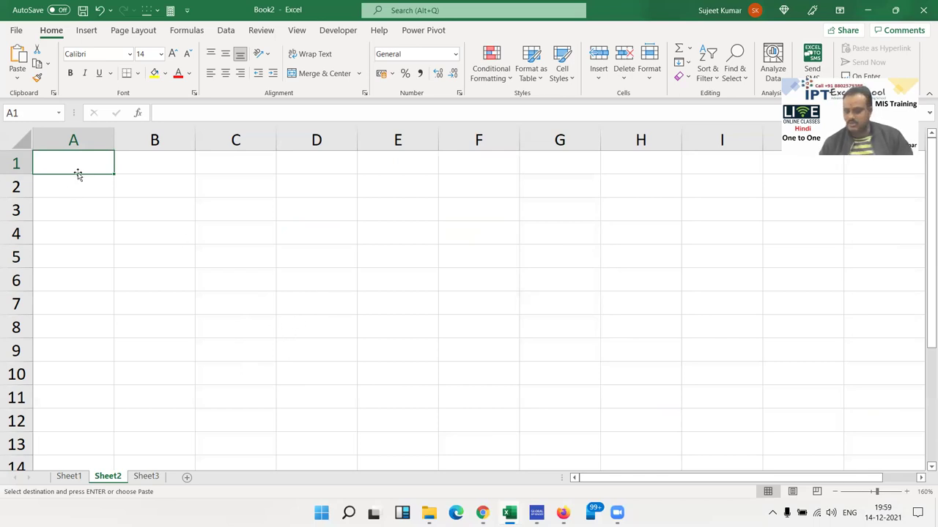
pyautogui.write('20   ')
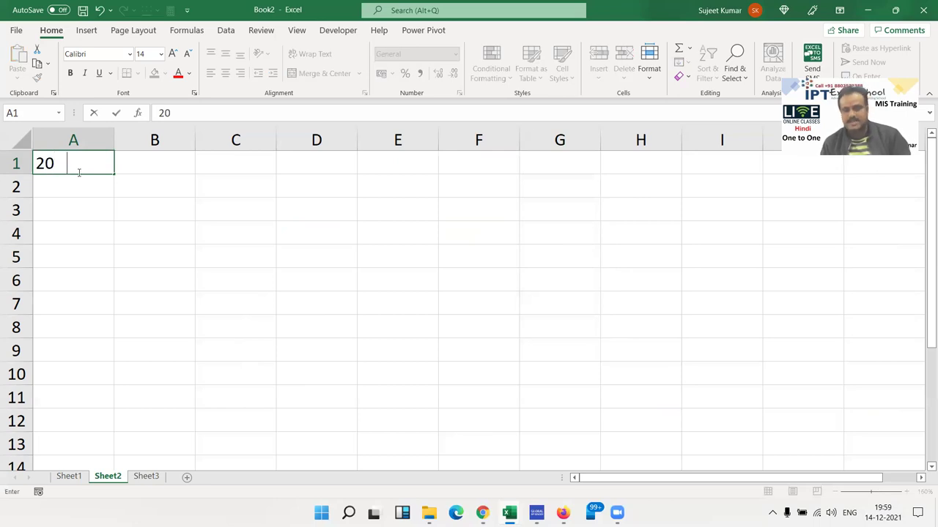
pyautogui.write('%')
pyautogui.press('Return')
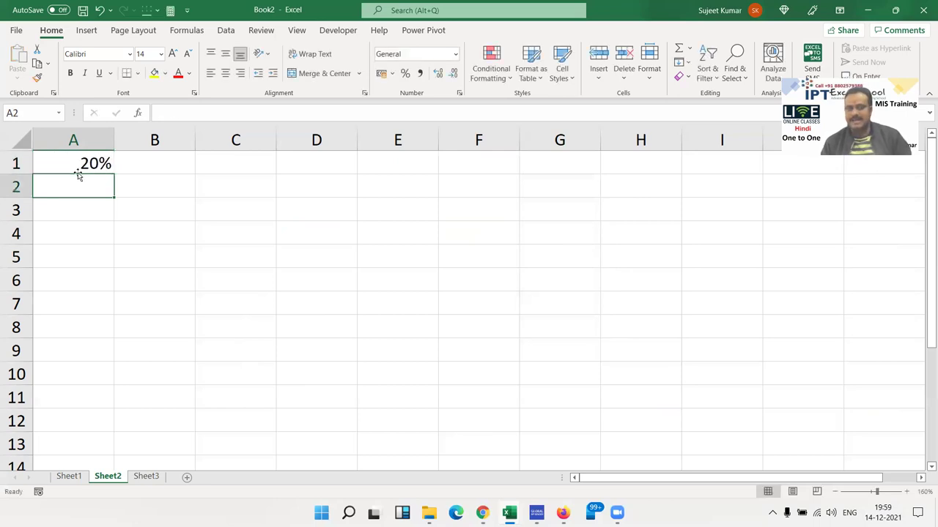
pyautogui.press('Up')
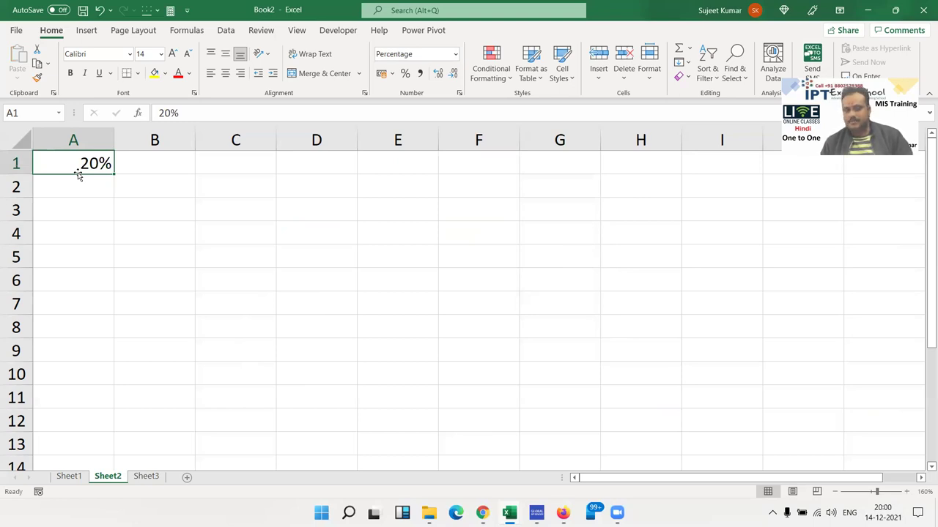
# Step: Enter 20 in B1 and apply Percent Style, so it shows 2000%
pyautogui.press('Right')
pyautogui.write('20')
pyautogui.press('Return')
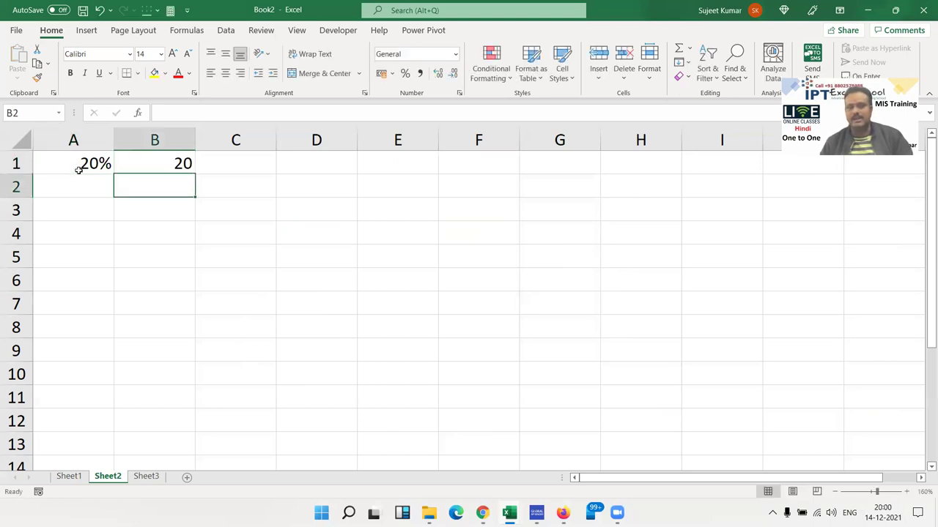
pyautogui.click(171, 161)
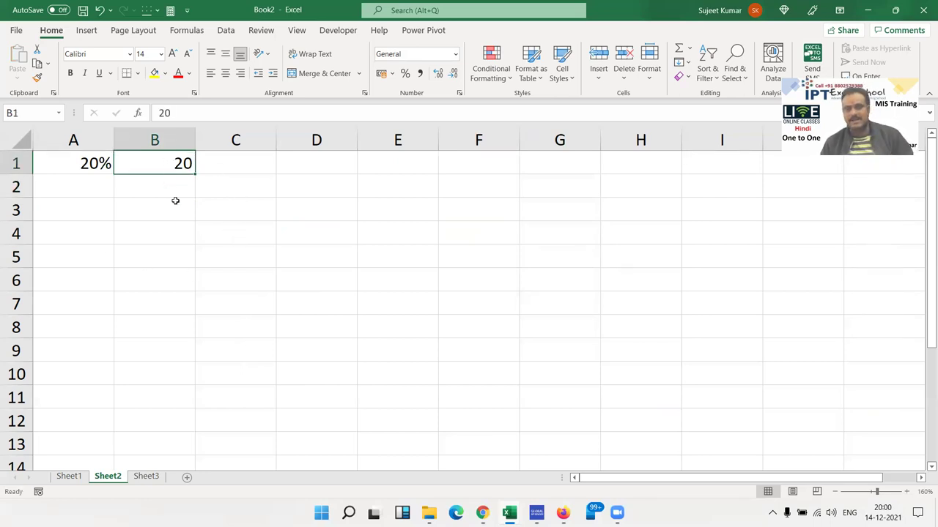
pyautogui.click(405, 74)
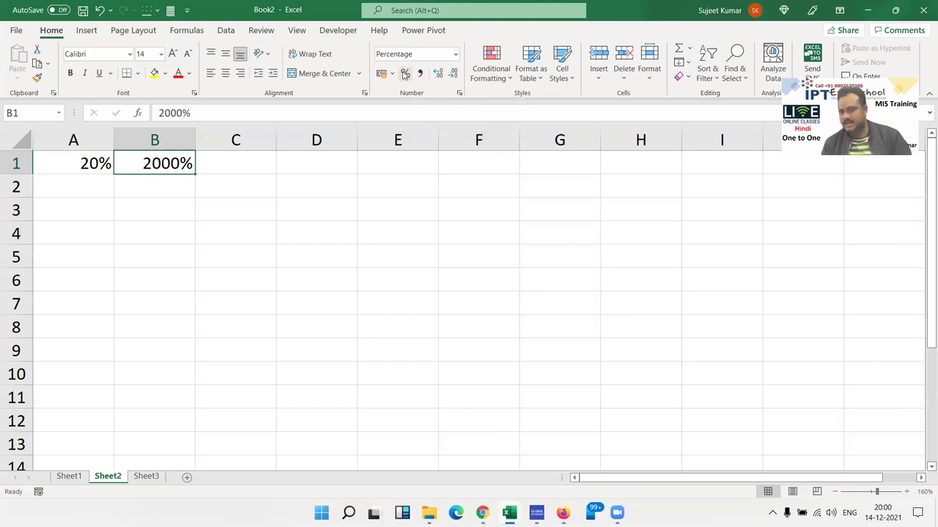
pyautogui.press('Return')
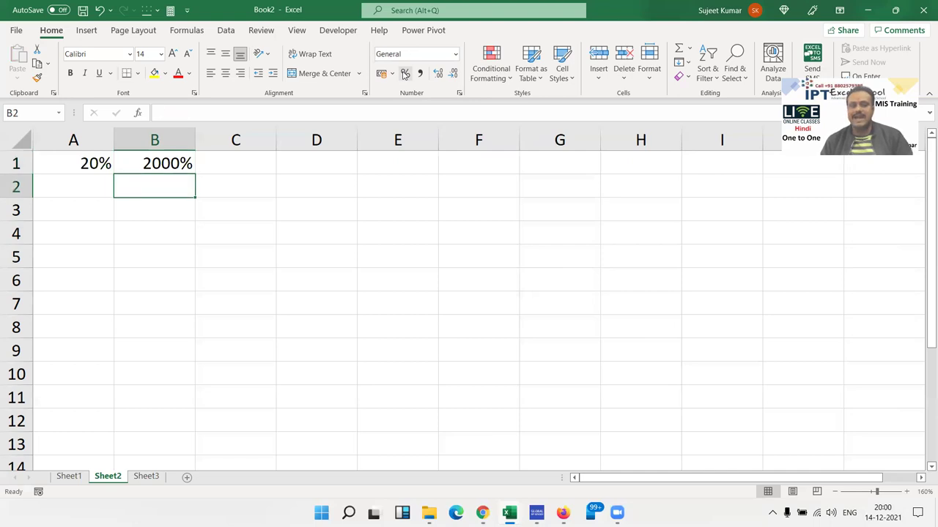
# Step: Add the note 1=100% in B2
pyautogui.write('1=10')
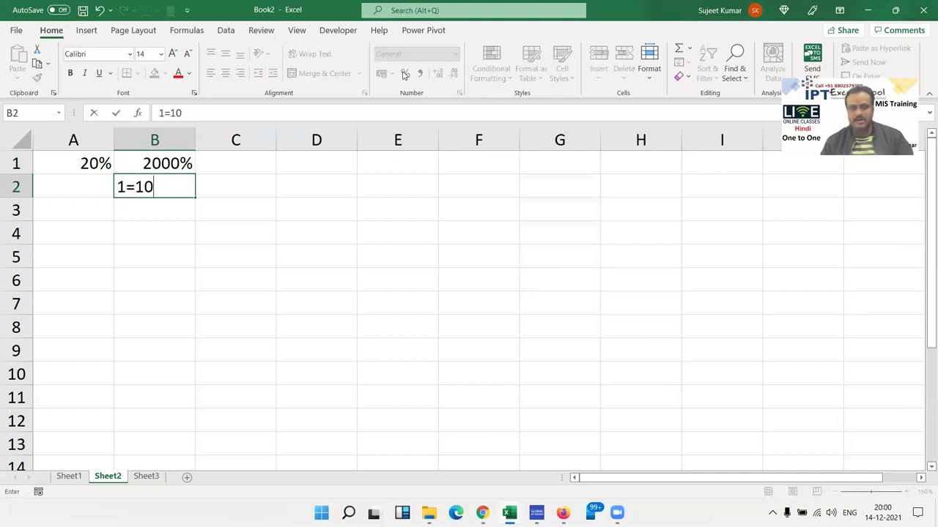
pyautogui.write('0%')
pyautogui.press('Return')
pyautogui.press('Up')
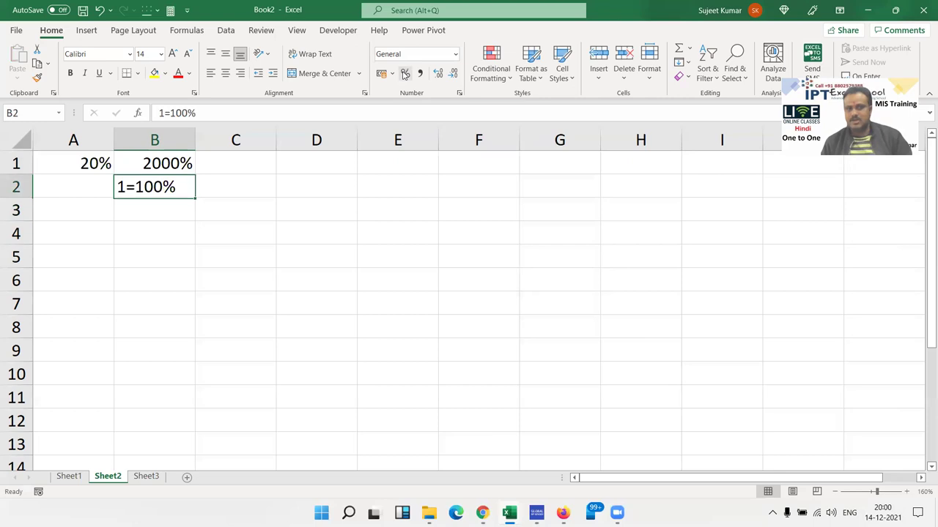
pyautogui.press('Up')
pyautogui.press('Right')
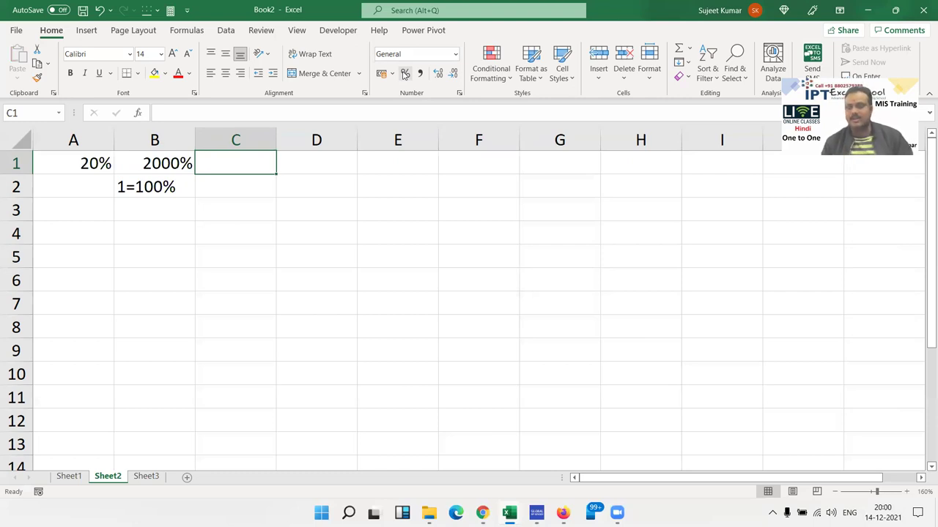
# Step: Enter 0.20 in C1 and apply Percent Style so it shows 20%
pyautogui.write('0')
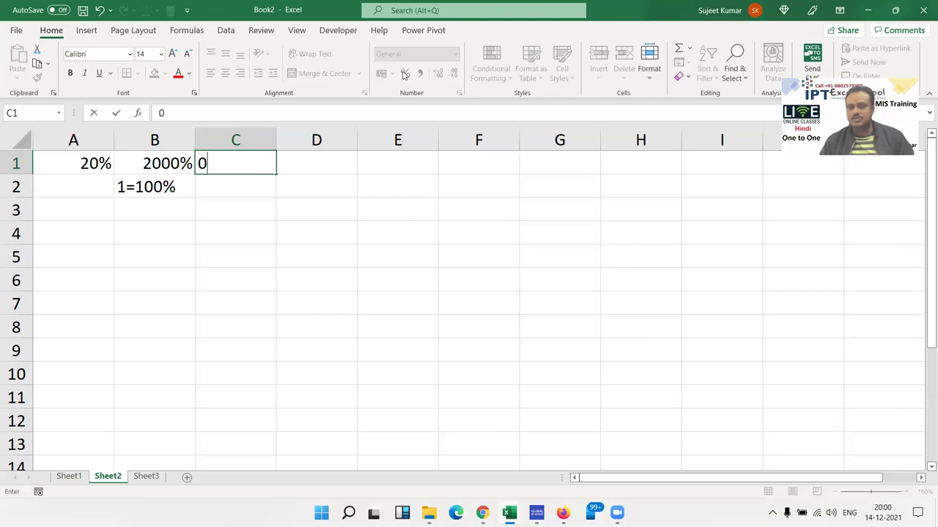
pyautogui.write('.20')
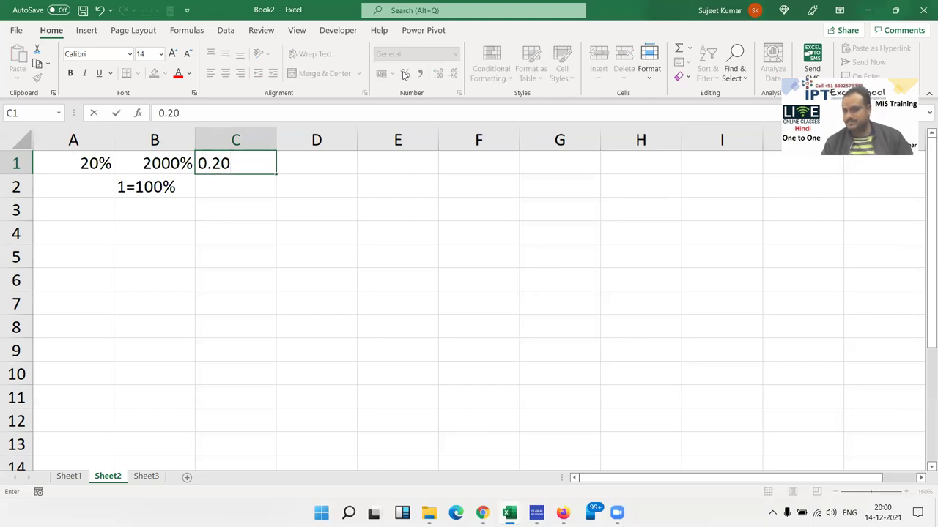
pyautogui.press('Return')
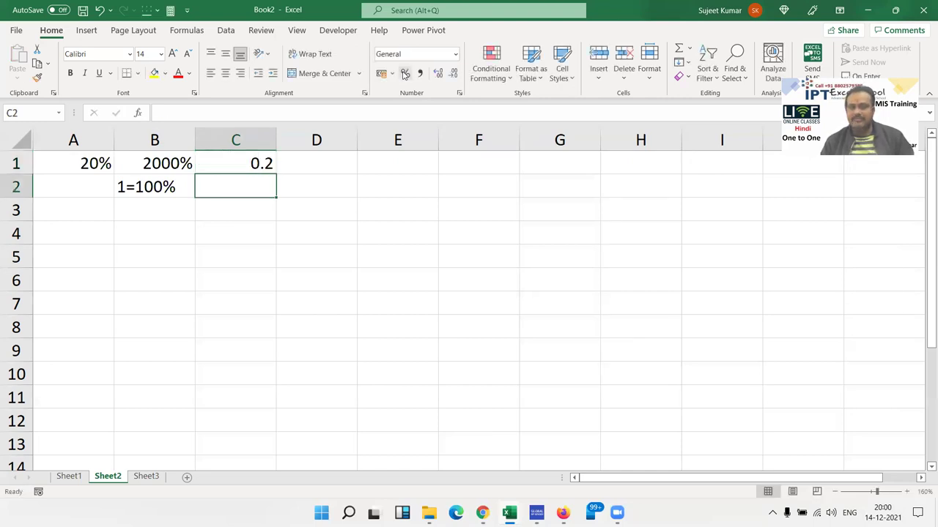
pyautogui.press('Up')
pyautogui.click(405, 73)
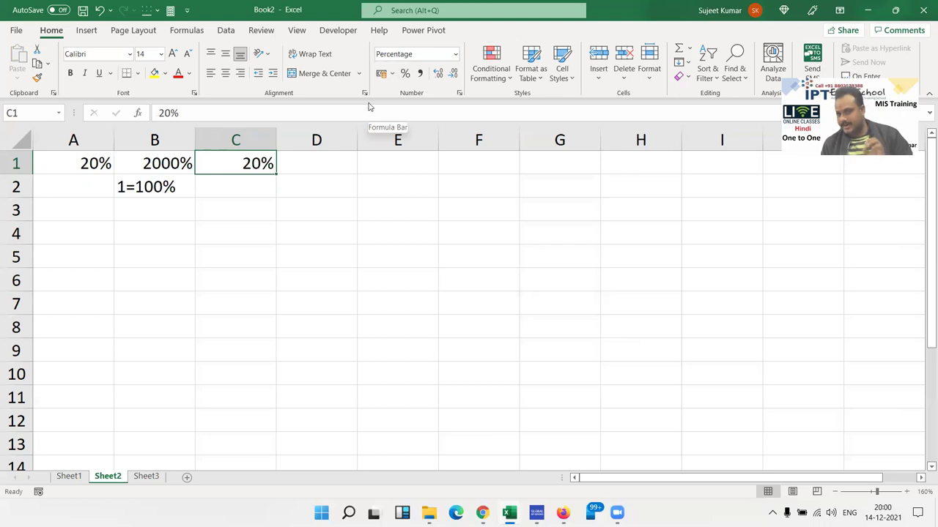
# Step: Label A4 with % and enter =RANDBETWEEN(10,90) in A5
pyautogui.click(76, 237)
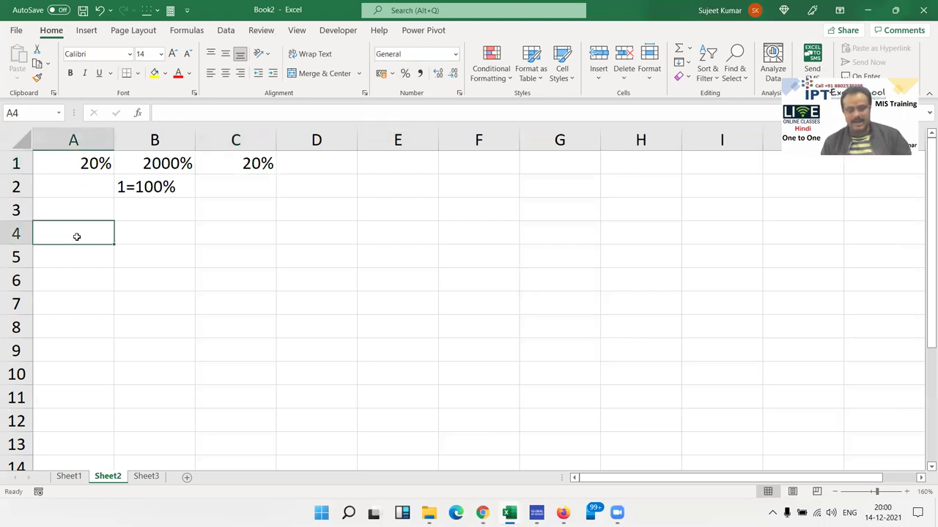
pyautogui.write('%')
pyautogui.press('Return')
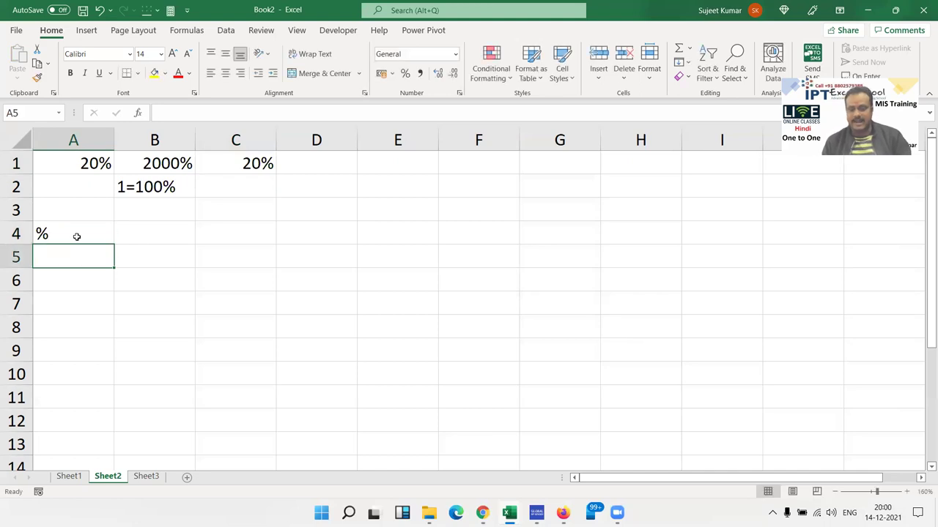
pyautogui.write('=ra')
pyautogui.press('Down')
pyautogui.press('Down')
pyautogui.press('Down')
pyautogui.press('Tab')
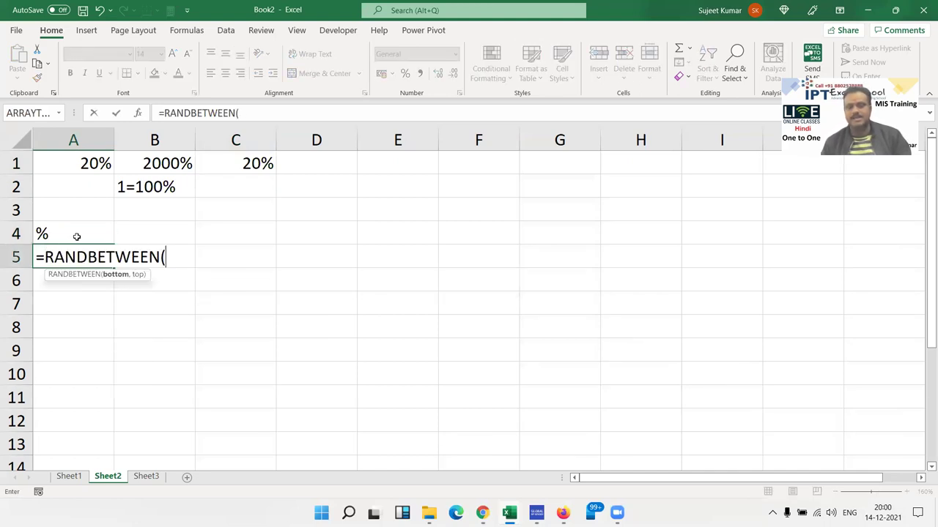
pyautogui.write('10,9')
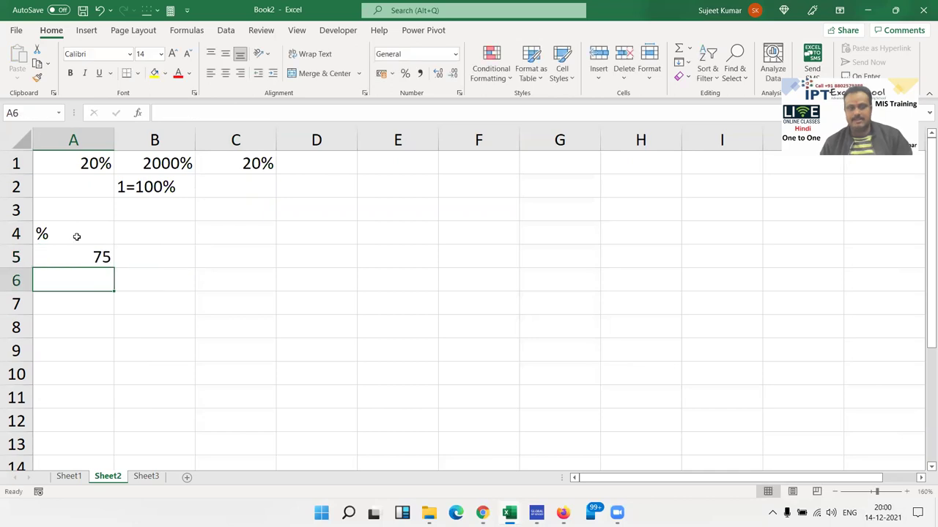
# Step: Fill the RANDBETWEEN formula across A5:H11 and paste the block back as plain values
pyautogui.moveTo(97, 259); pyautogui.dragTo(609, 386)
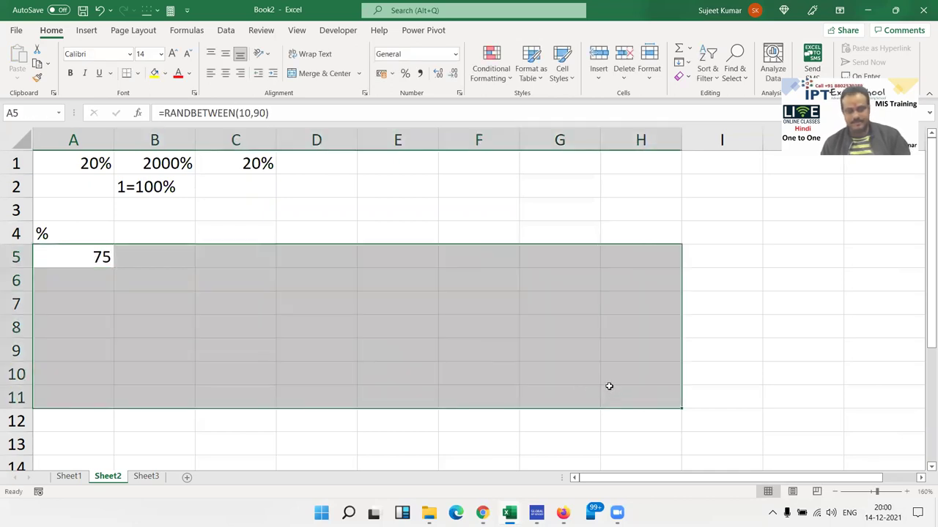
pyautogui.hotkey('ctrl', 'd')
pyautogui.hotkey('ctrl', 'r')
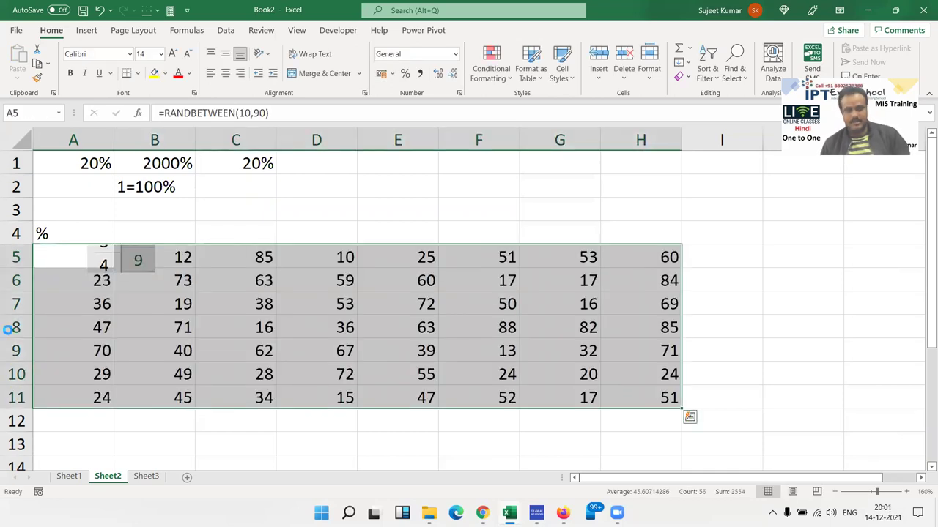
pyautogui.hotkey('ctrl', 'c')
pyautogui.click(17, 78)
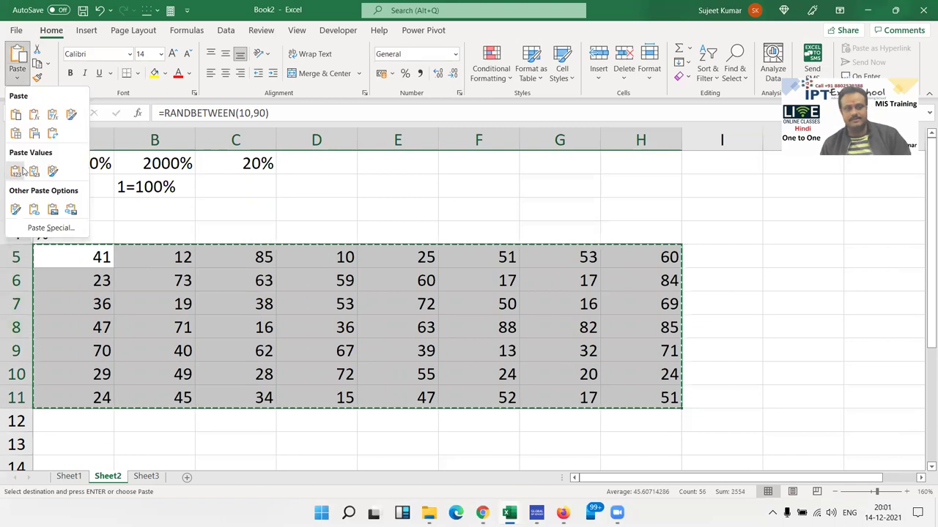
pyautogui.click(16, 171)
pyautogui.press('Escape')
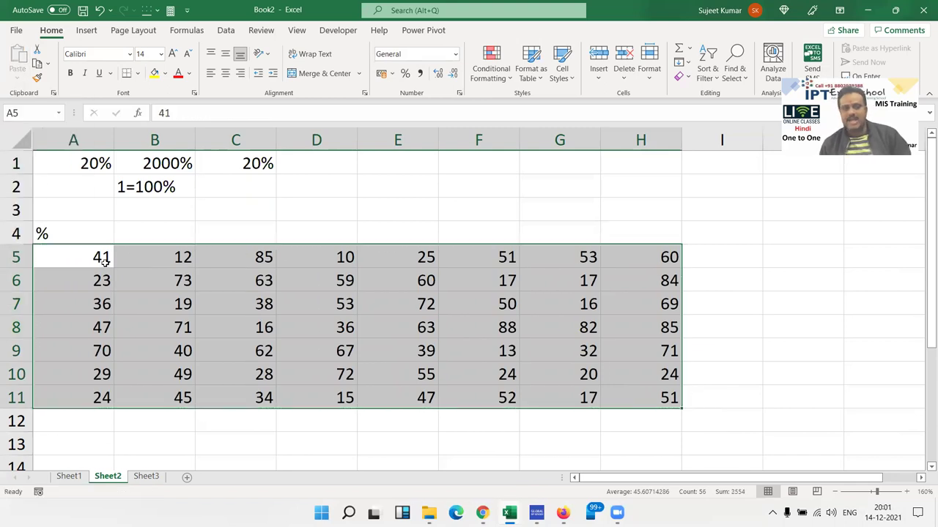
pyautogui.click(104, 261)
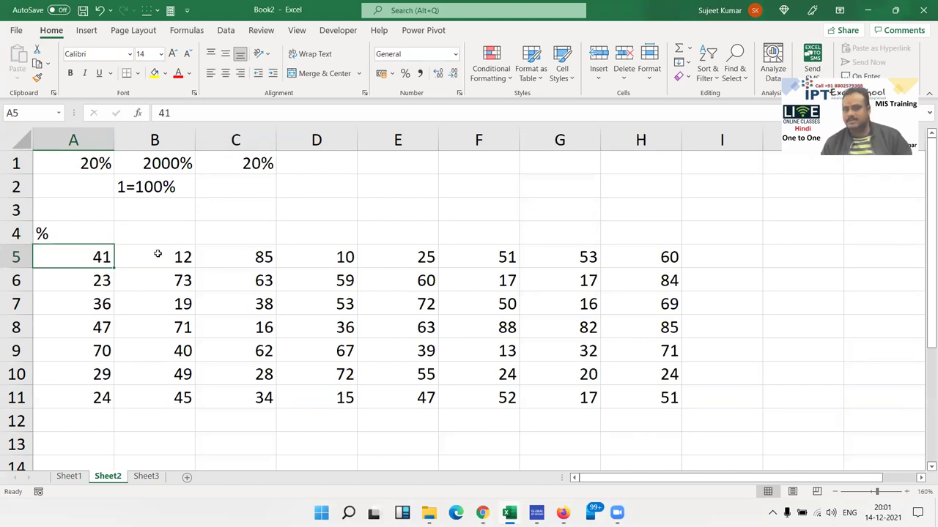
# Step: Enter 500 in F2 and 41% in G2
pyautogui.click(443, 187)
pyautogui.write('5000')
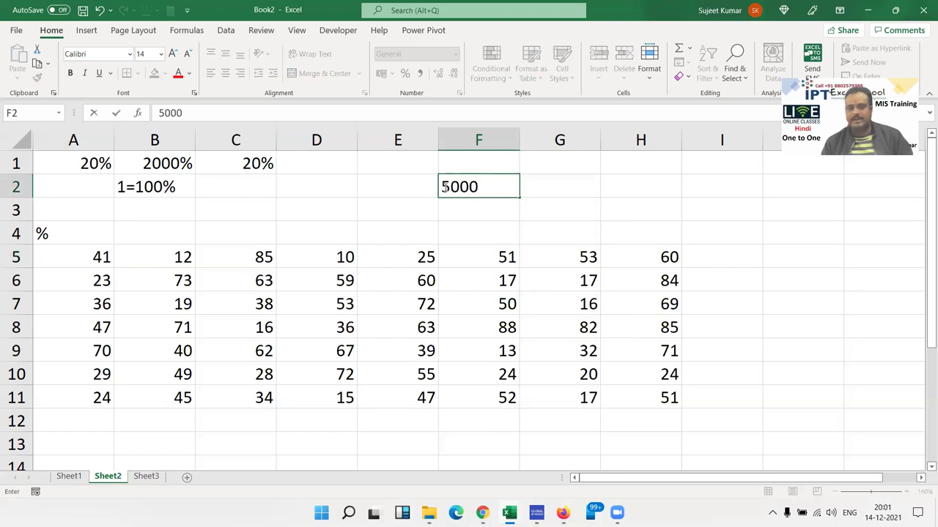
pyautogui.press('BackSpace')
pyautogui.press('Return')
pyautogui.press('Right')
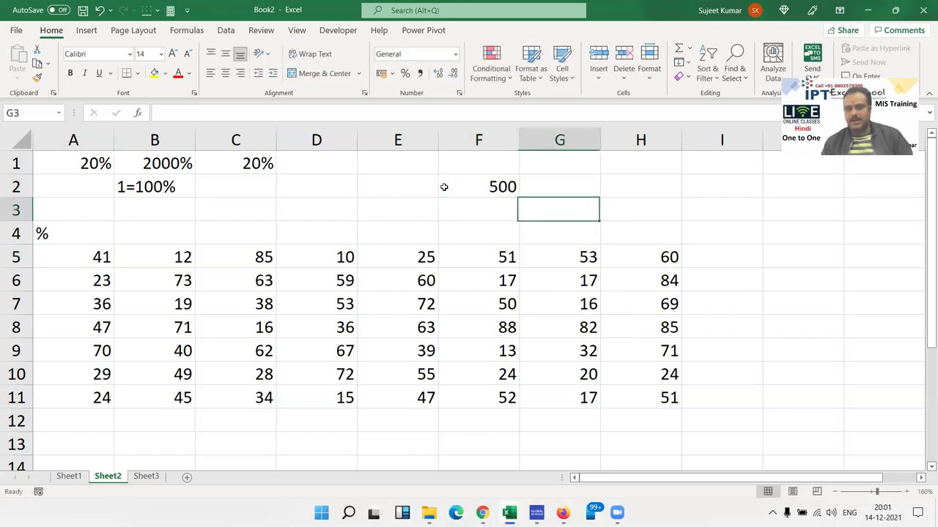
pyautogui.press('Up')
pyautogui.write('40')
pyautogui.press('BackSpace')
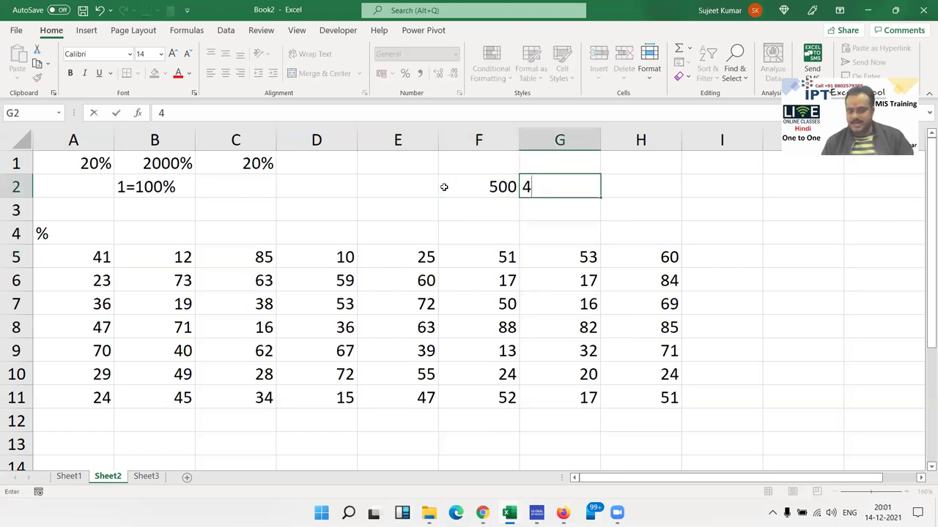
pyautogui.write('1%')
pyautogui.hotkey('ctrl', 'Return')
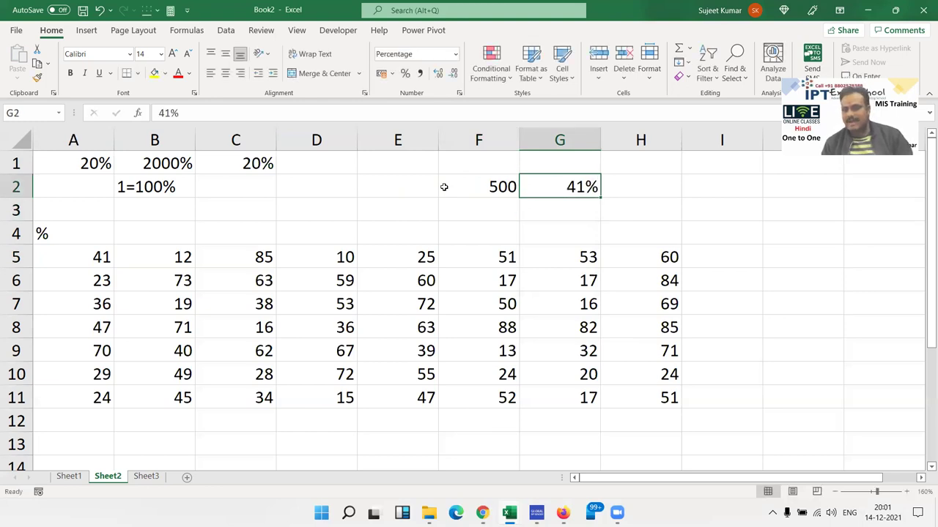
# Step: Check G2's 41% entry and enter =F2*G2 in H2, giving 205
pyautogui.press('Left')
pyautogui.press('Right')
pyautogui.press('F2')
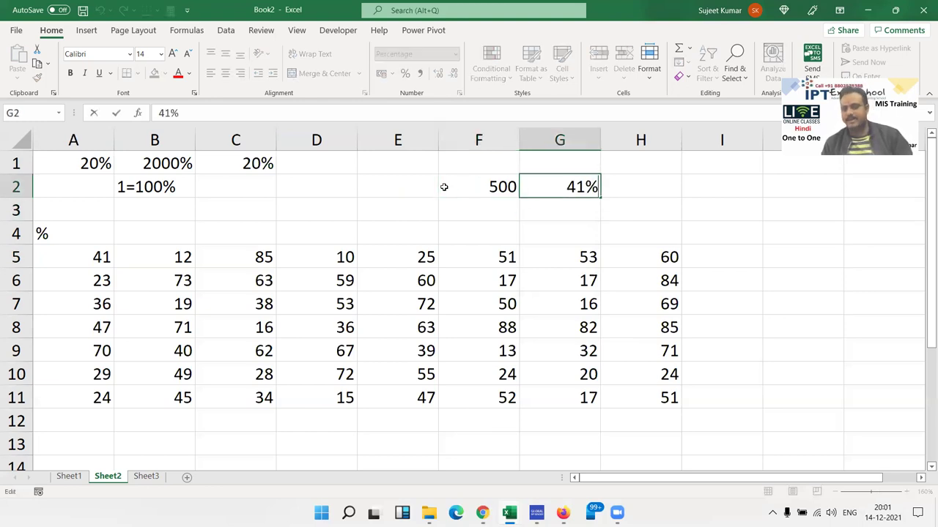
pyautogui.hotkey('shift', 'Left')
pyautogui.hotkey('shift', 'Left')
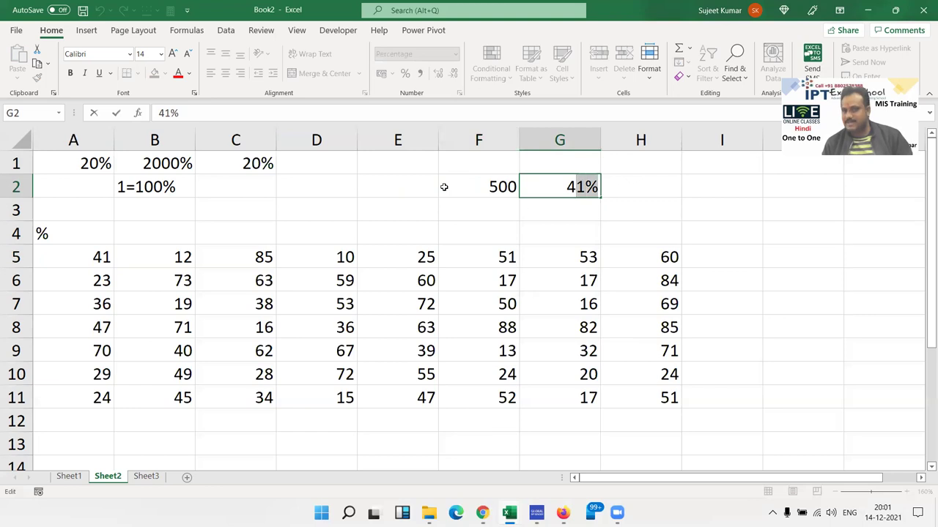
pyautogui.hotkey('shift', 'Left')
pyautogui.press('Return')
pyautogui.press('Up')
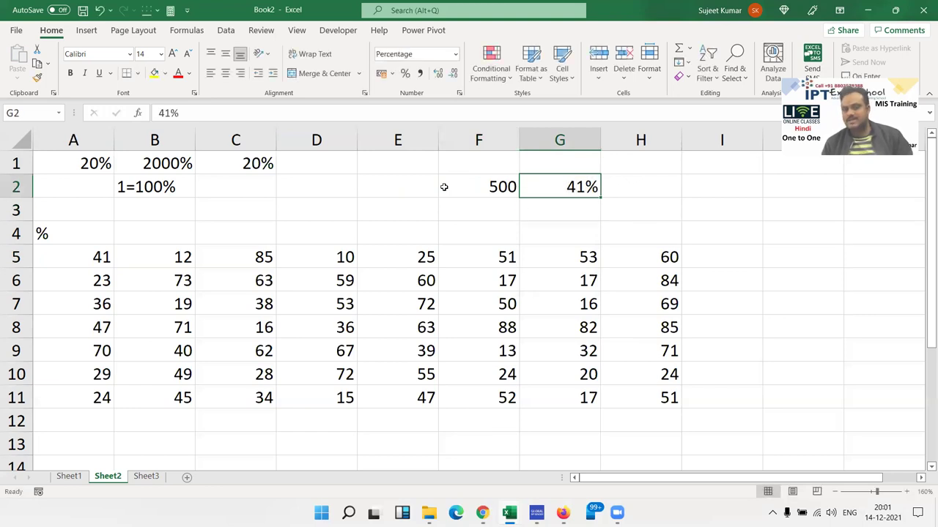
pyautogui.press('Right')
pyautogui.write('=')
pyautogui.press('Left')
pyautogui.press('Left')
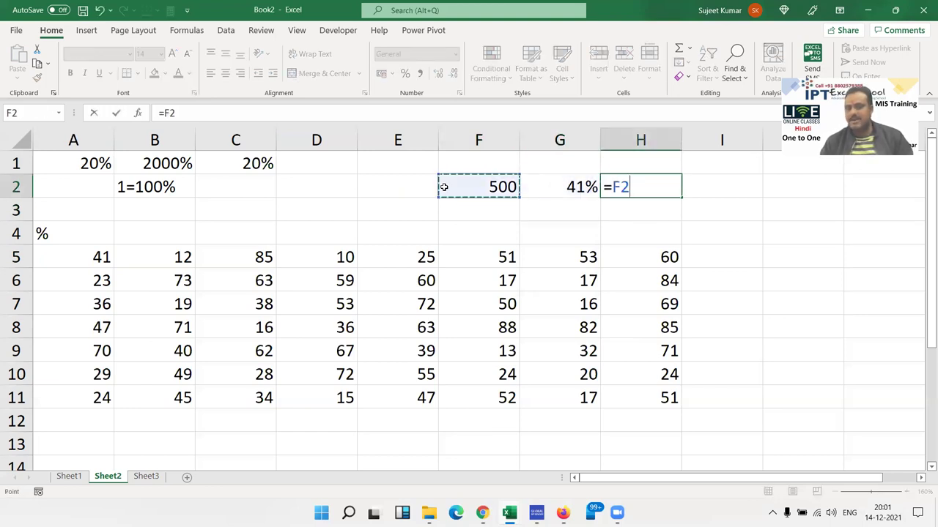
pyautogui.write('*')
pyautogui.press('Left')
pyautogui.press('Return')
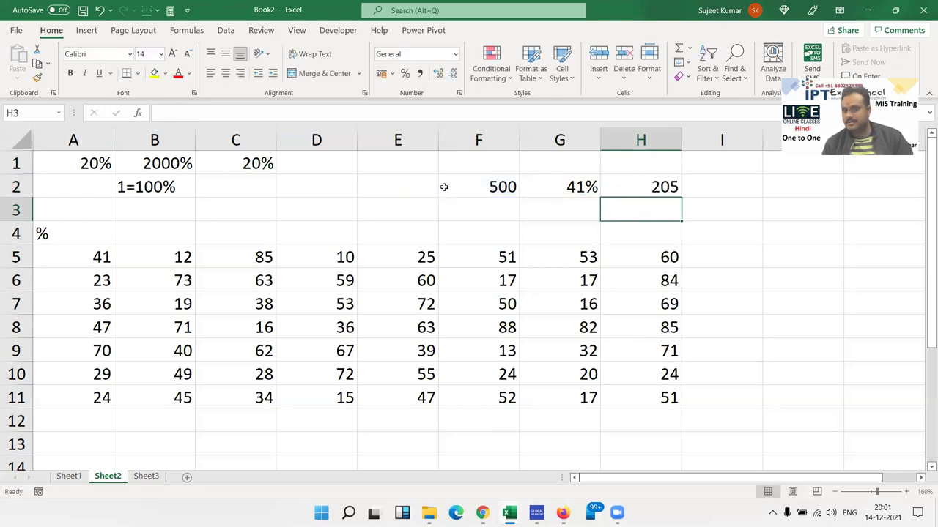
# Step: Enter 41 as a plain number in G3
pyautogui.press('Left')
pyautogui.write('41')
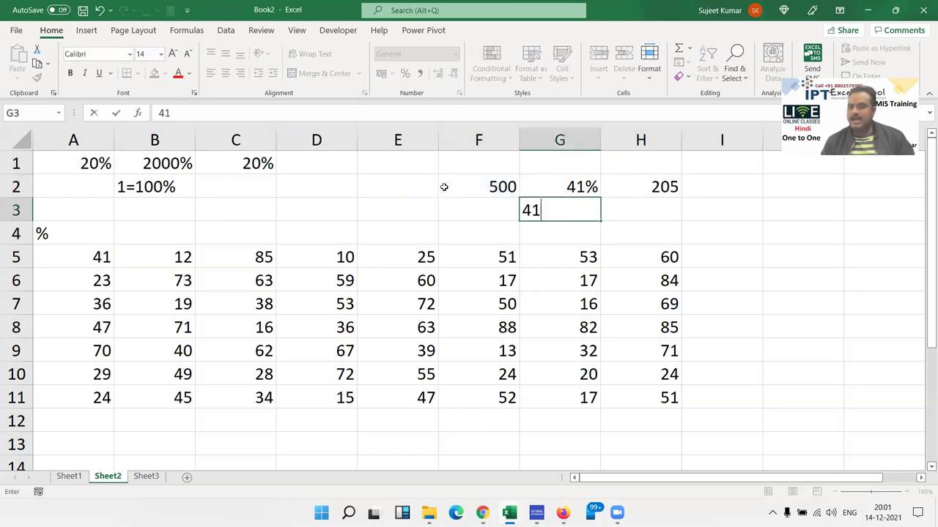
pyautogui.press('Return')
pyautogui.press('Up')
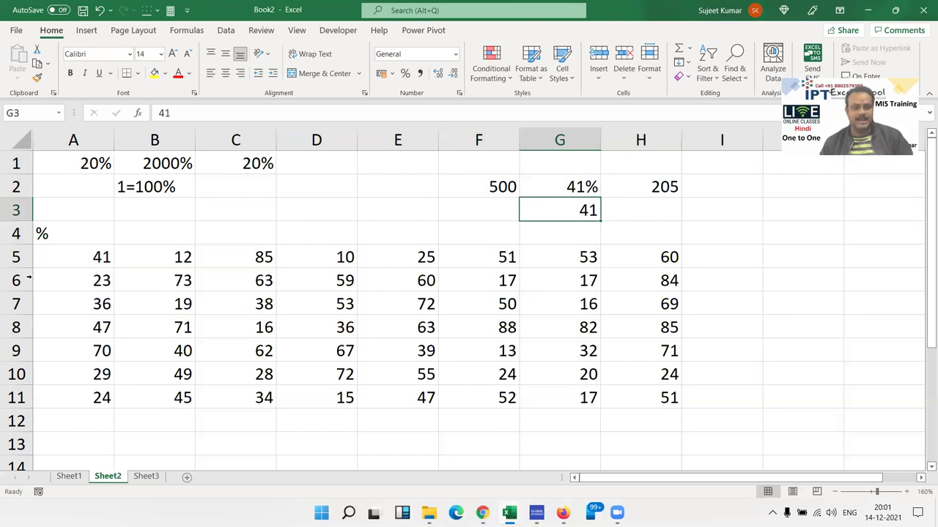
pyautogui.click(50, 265)
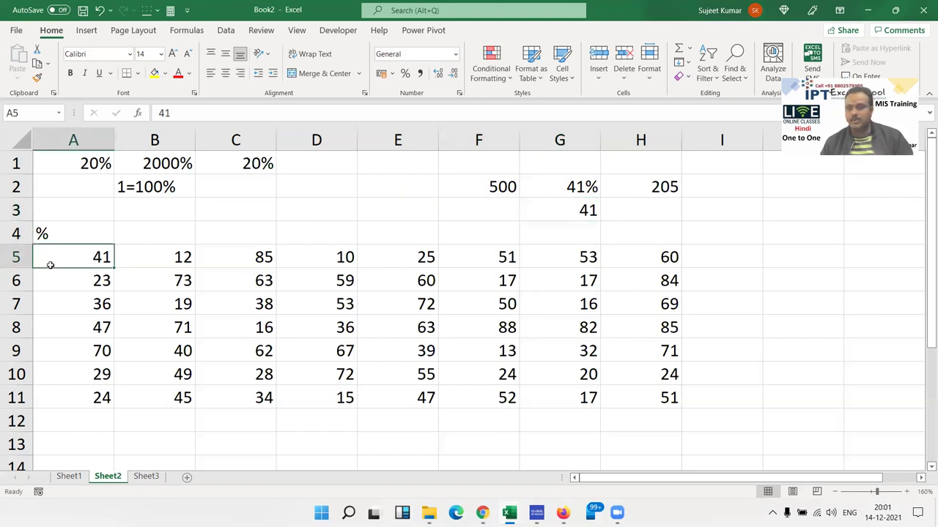
# Step: Enter =F2*G3 in H3, then append /100 to correct 20500 to 205
pyautogui.click(639, 205)
pyautogui.write('=')
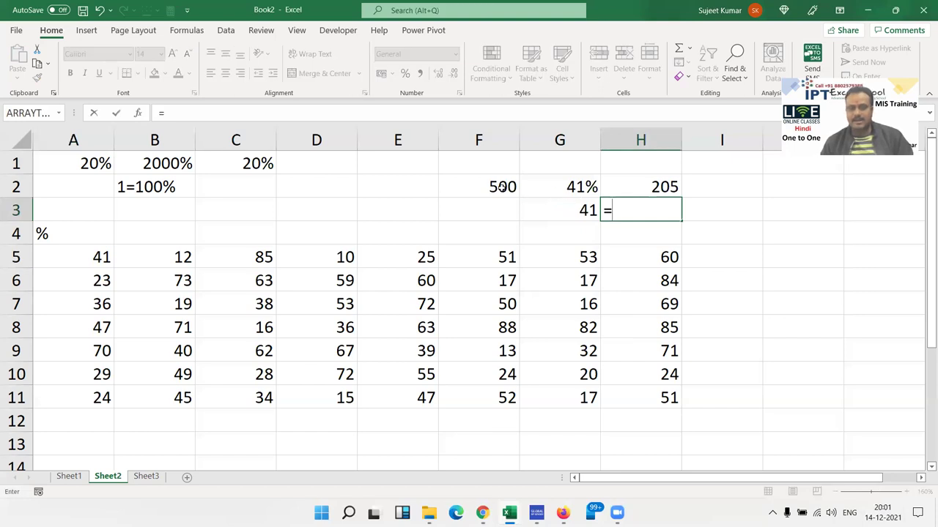
pyautogui.click(499, 188)
pyautogui.write('-')
pyautogui.press('BackSpace')
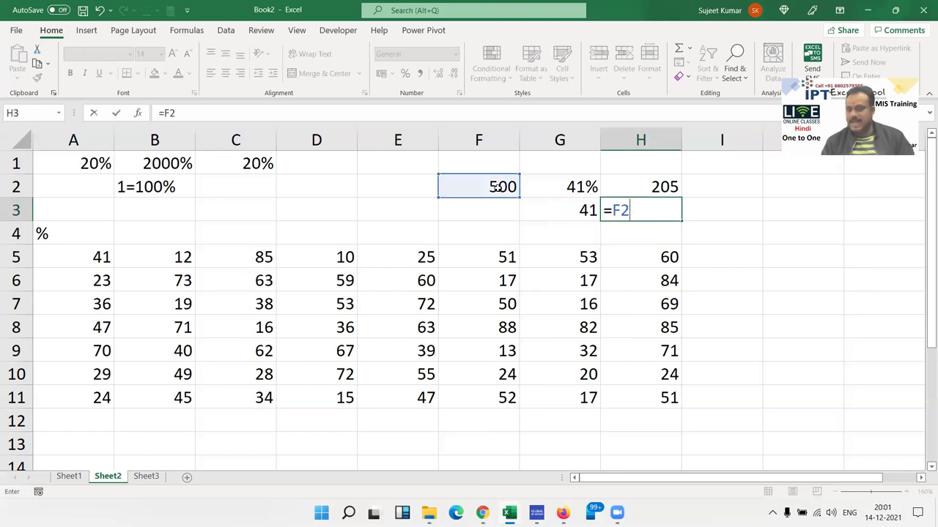
pyautogui.write('*')
pyautogui.click(564, 214)
pyautogui.press('Return')
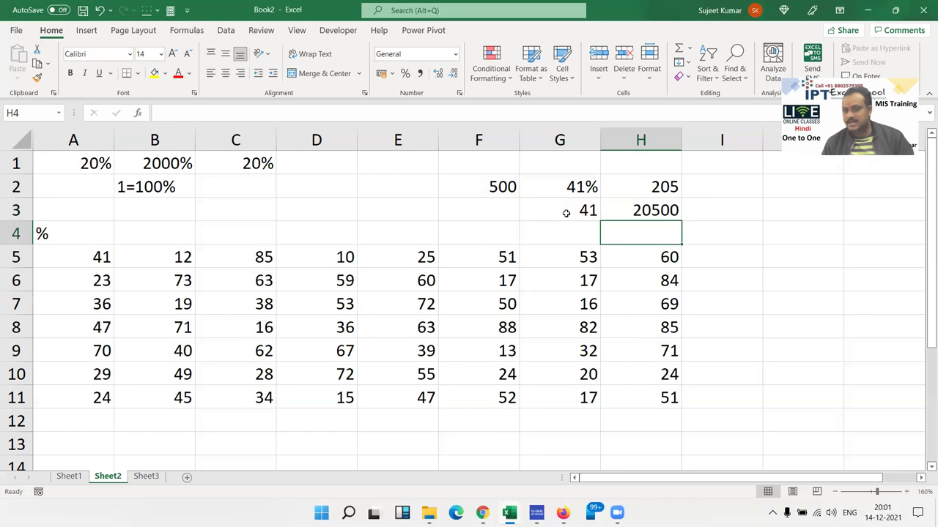
pyautogui.press('Up')
pyautogui.press('F2')
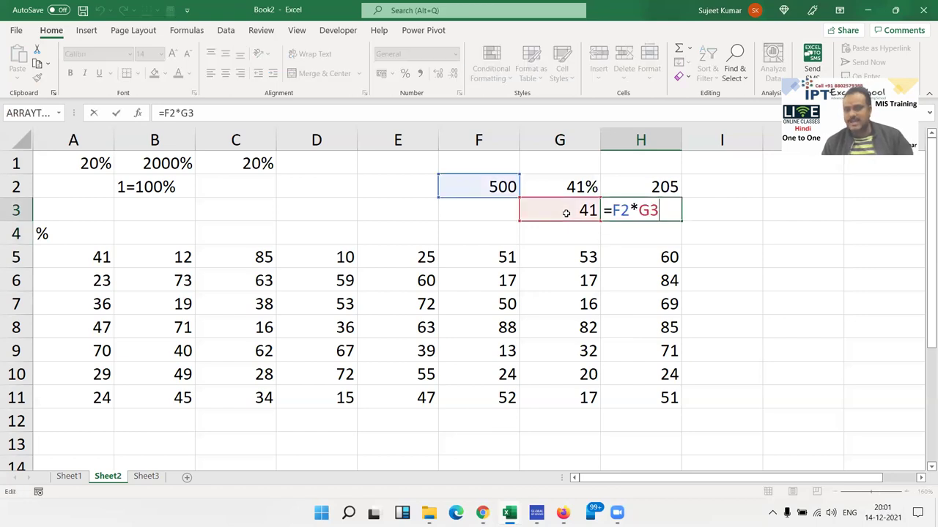
pyautogui.write('/100')
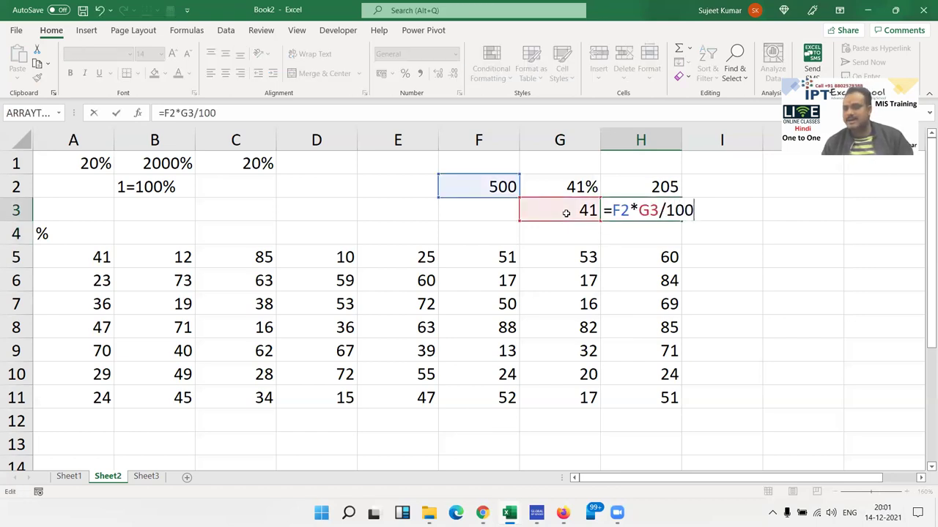
pyautogui.press('Return')
pyautogui.press('Up')
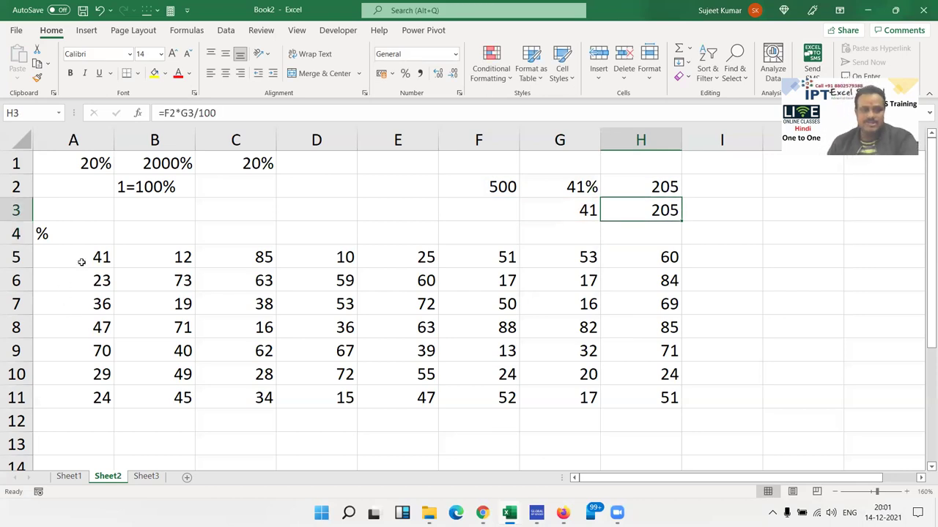
pyautogui.moveTo(80, 261); pyautogui.dragTo(172, 282)
pyautogui.moveTo(355, 349); pyautogui.dragTo(632, 385)
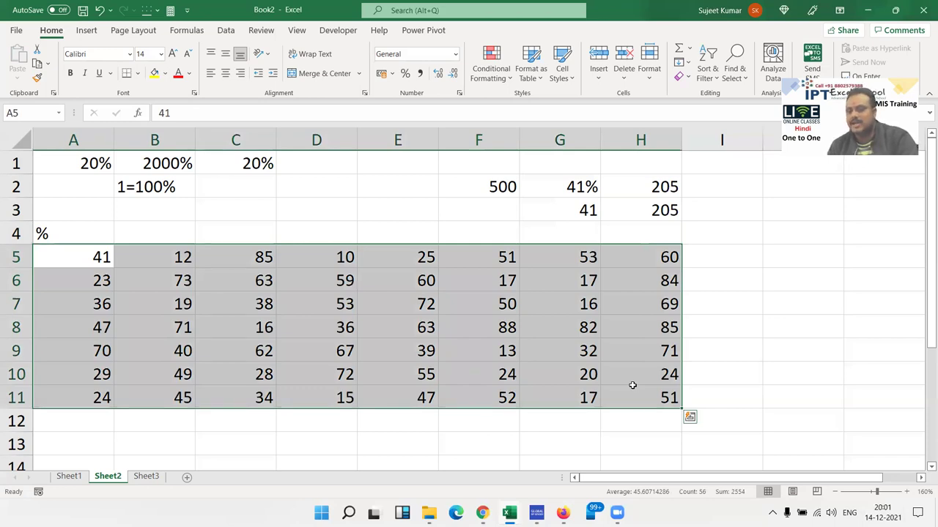
pyautogui.click(592, 191)
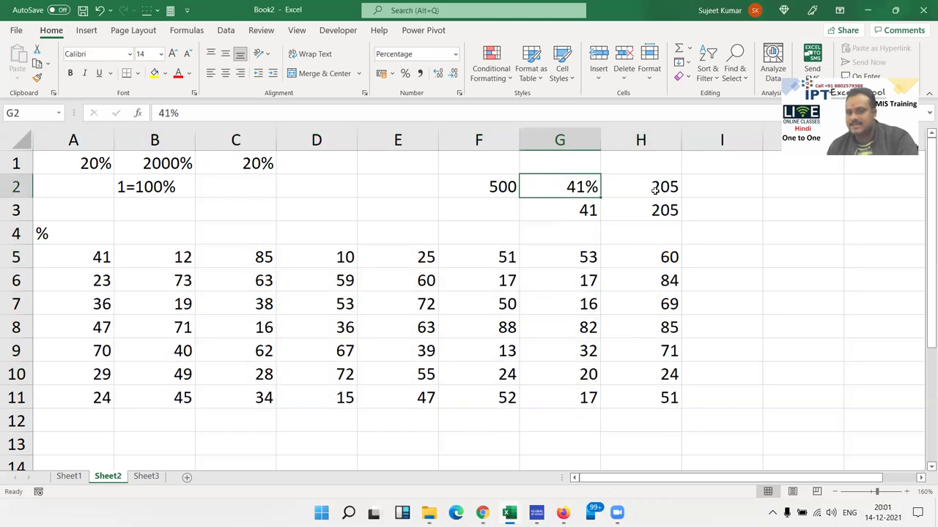
pyautogui.click(655, 189)
pyautogui.doubleClick(656, 189)
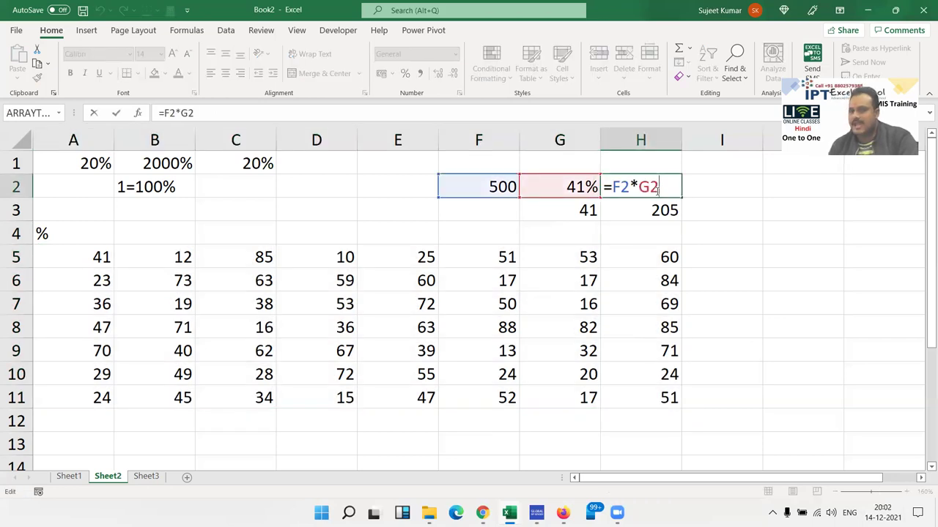
pyautogui.press('Escape')
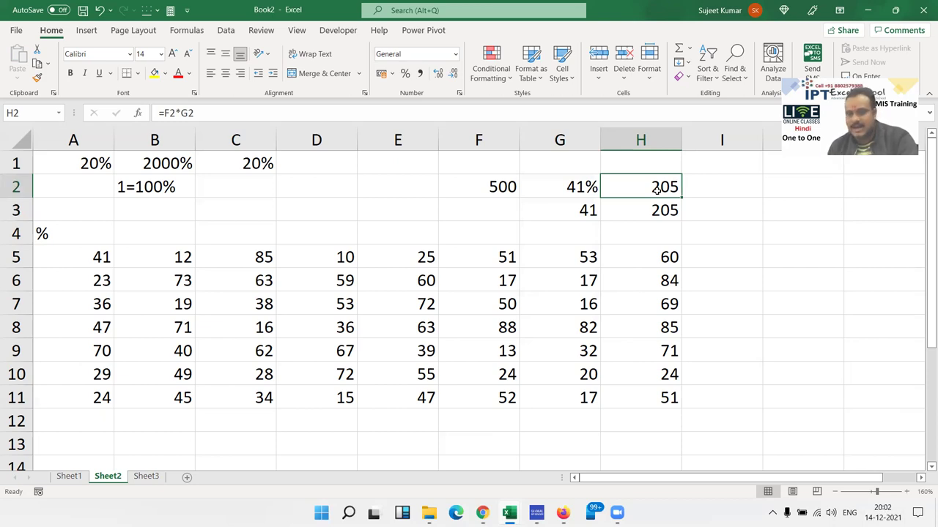
pyautogui.moveTo(83, 257); pyautogui.dragTo(180, 282)
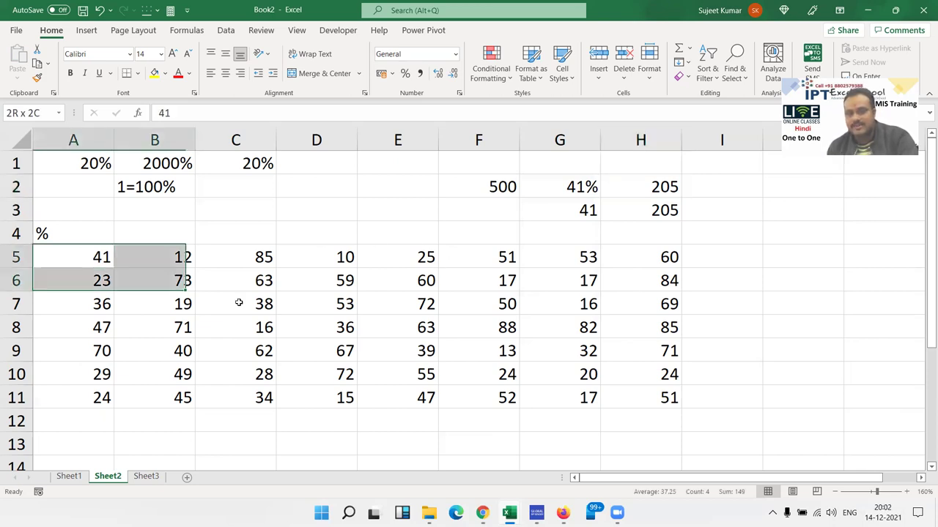
pyautogui.moveTo(238, 303); pyautogui.dragTo(661, 396)
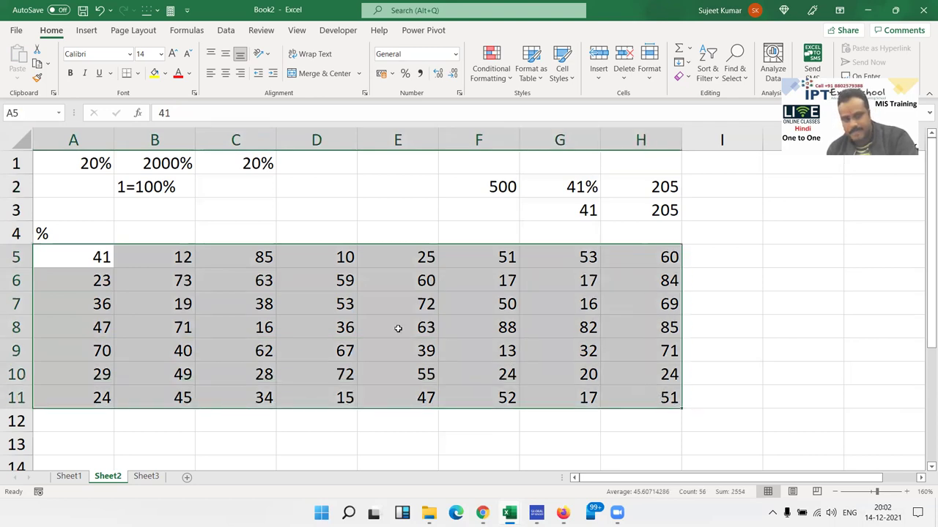
pyautogui.click(192, 303)
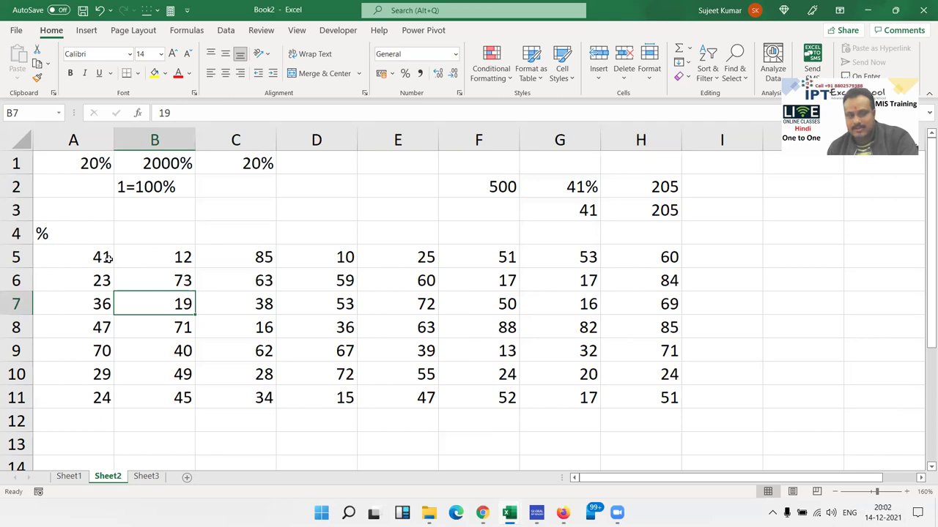
pyautogui.doubleClick(105, 259)
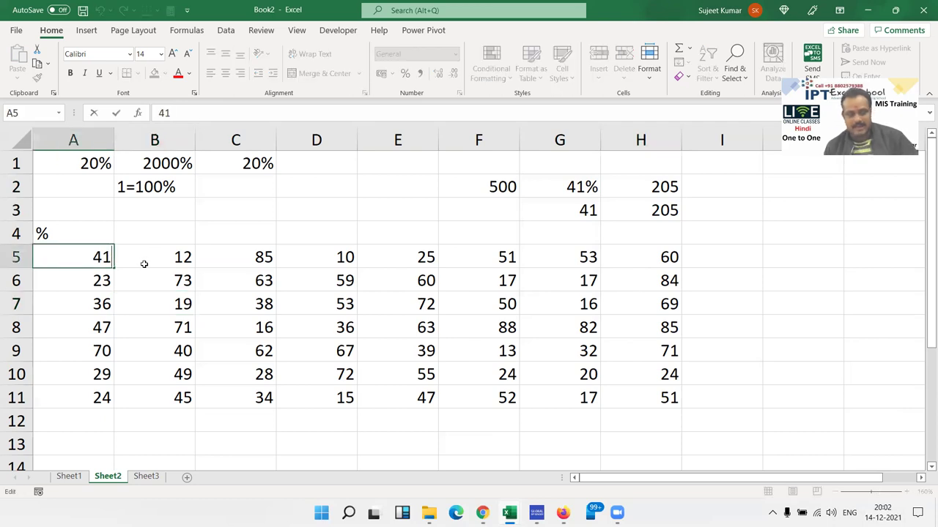
pyautogui.write('%')
pyautogui.press('Return')
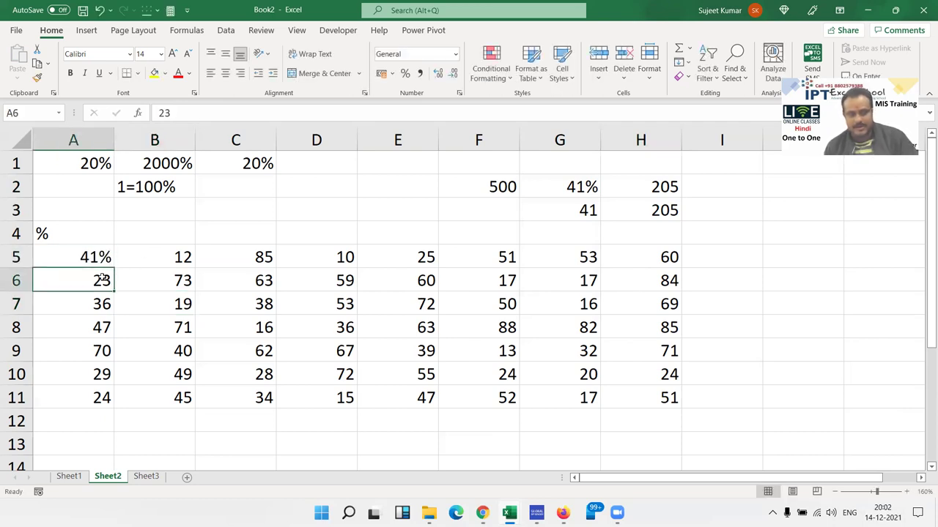
pyautogui.doubleClick(108, 279)
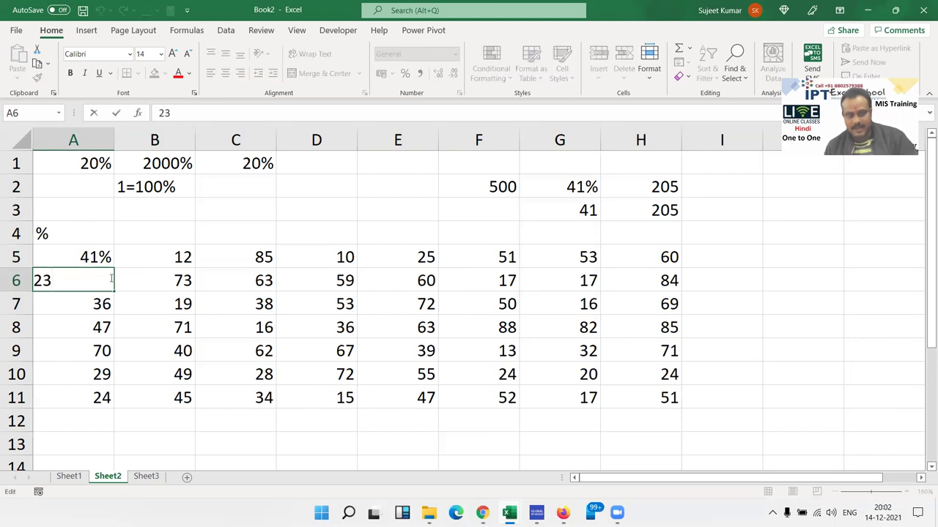
pyautogui.write('%')
pyautogui.press('Return')
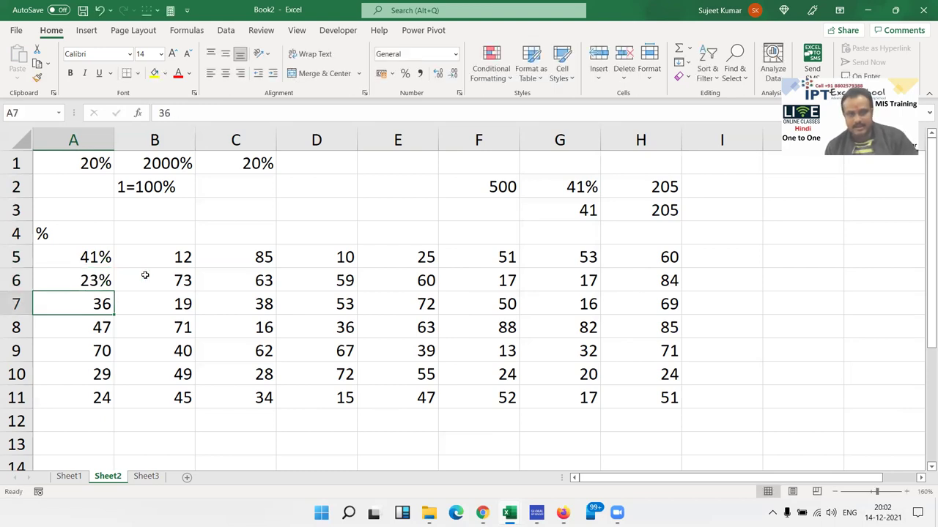
pyautogui.click(195, 110)
pyautogui.write('%')
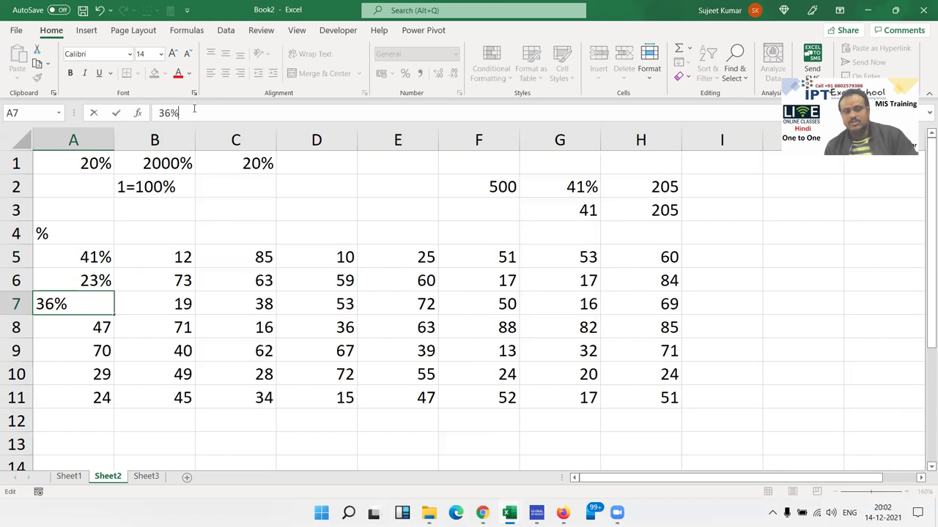
pyautogui.press('Return')
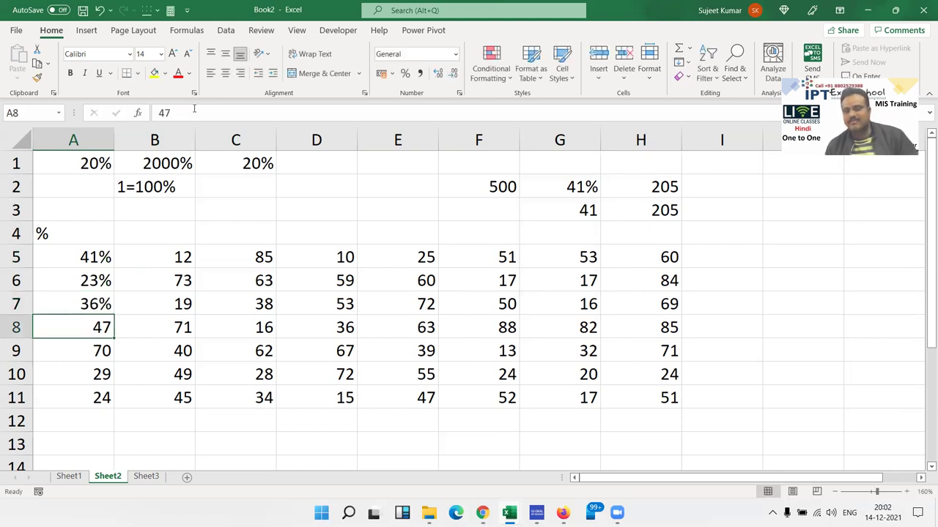
pyautogui.hotkey('ctrl', 'z')
pyautogui.hotkey('ctrl', 'z')
pyautogui.hotkey('ctrl', 'z')
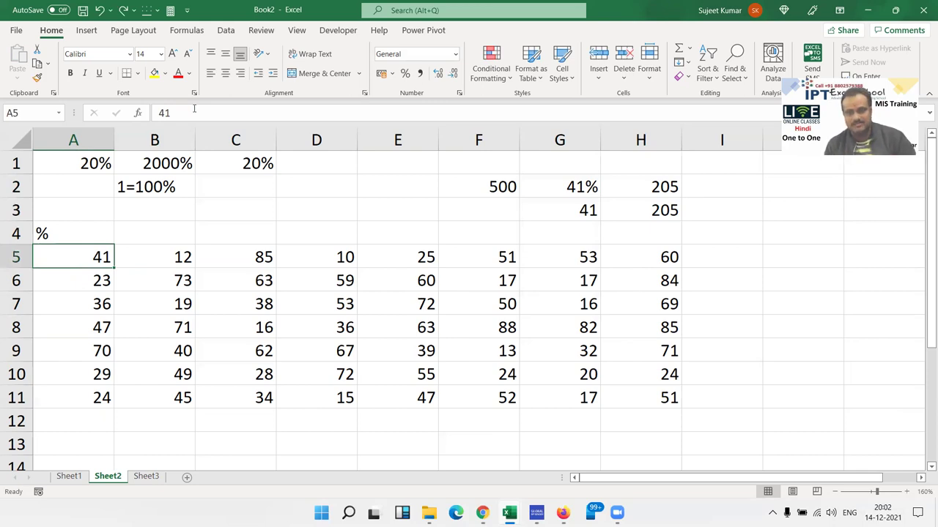
pyautogui.click(84, 481)
pyautogui.moveTo(532, 301); pyautogui.dragTo(196, 193)
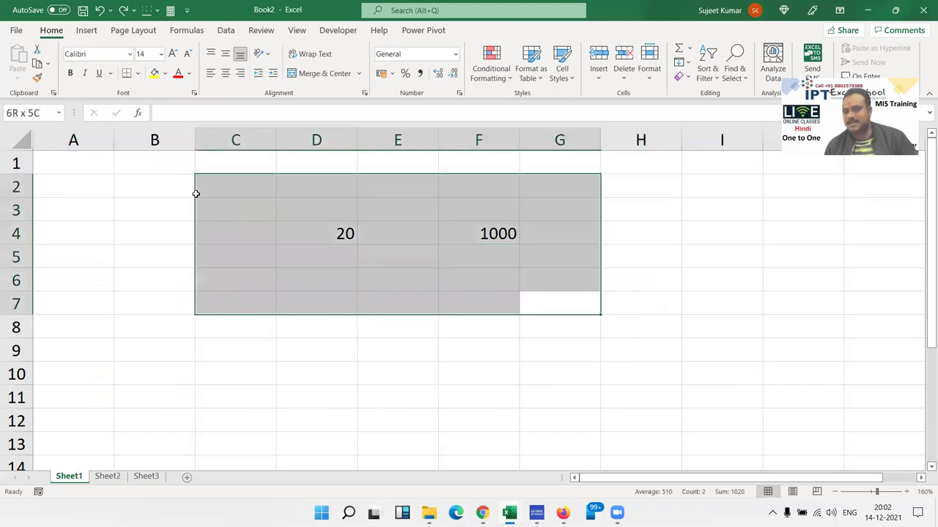
# Step: On Sheet2, enter 100 in J6 and copy it
pyautogui.click(107, 477)
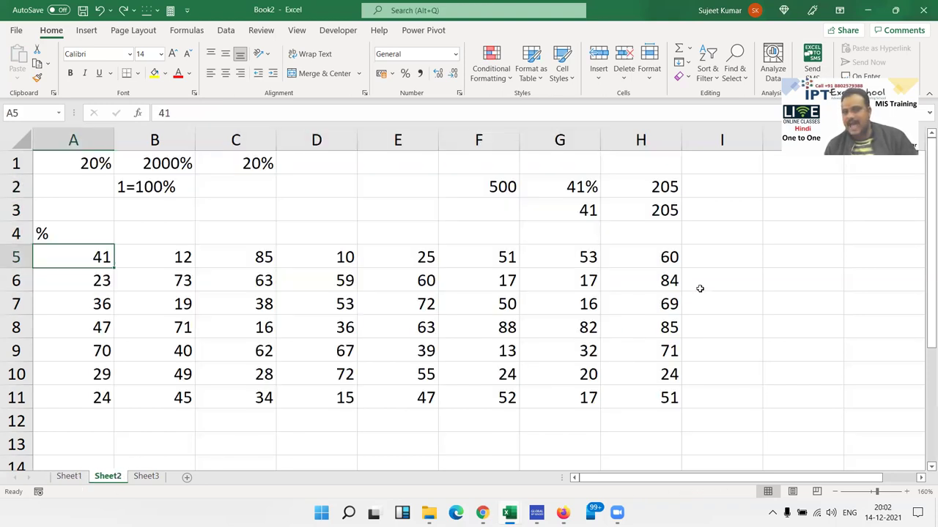
pyautogui.click(767, 275)
pyautogui.write('100')
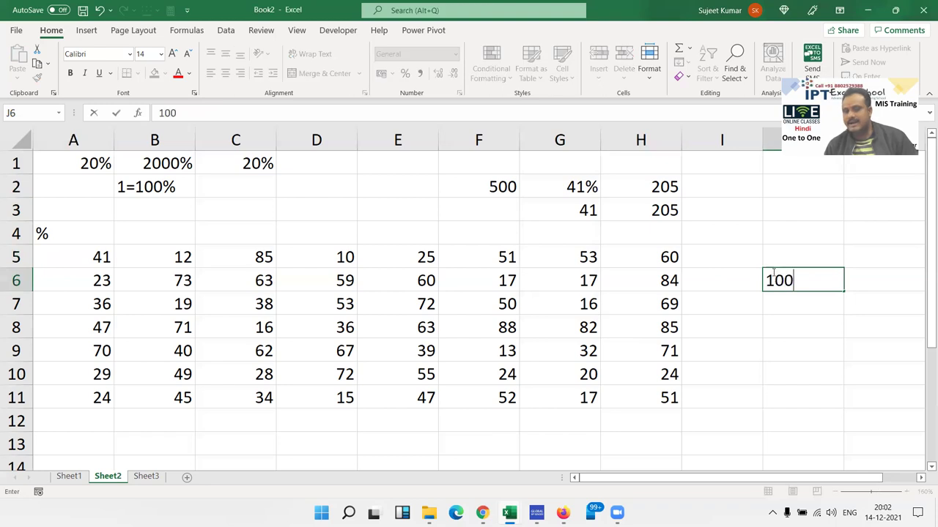
pyautogui.press('Return')
pyautogui.click(773, 273)
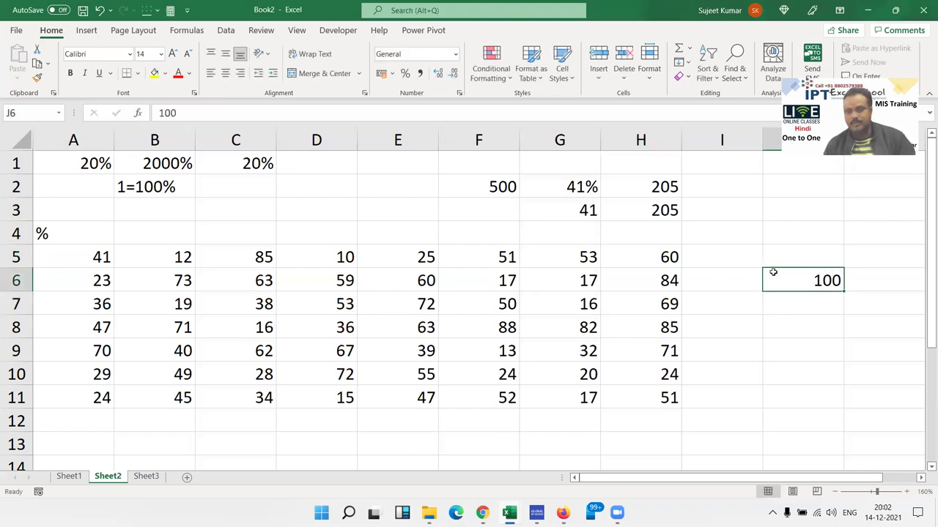
pyautogui.hotkey('ctrl', 'c')
# Step: Paste Special Divide the 100 onto A5:H11, turning values into decimals like 0.41
pyautogui.click(90, 261)
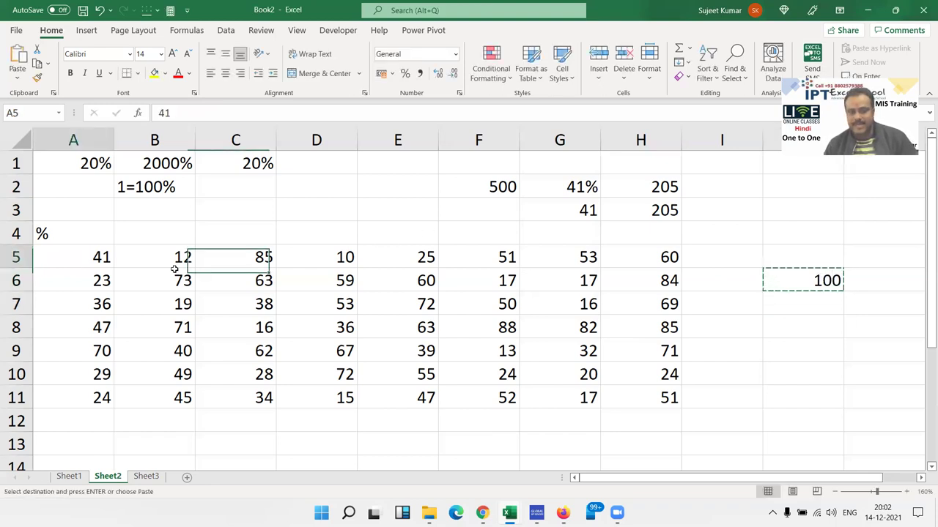
pyautogui.moveTo(174, 270); pyautogui.dragTo(633, 385)
pyautogui.rightClick(634, 377)
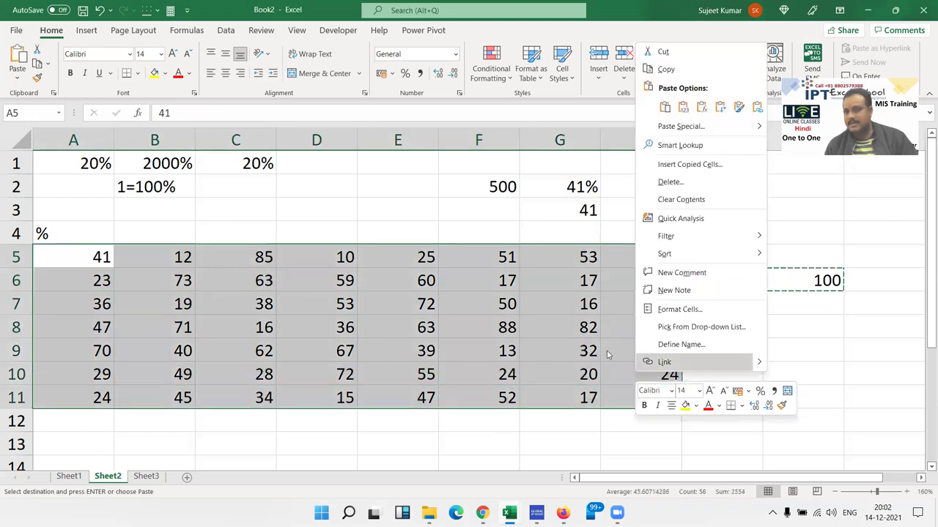
pyautogui.click(682, 126)
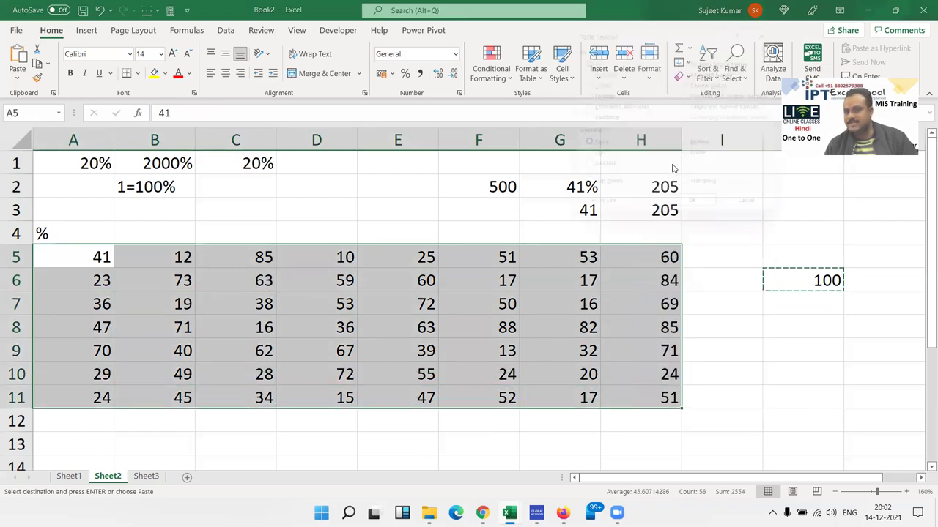
pyautogui.click(697, 161)
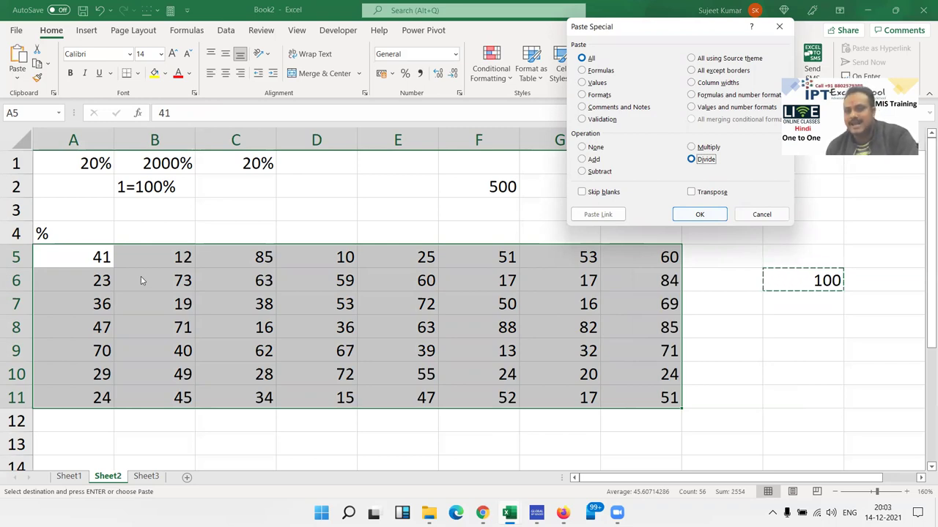
pyautogui.click(700, 213)
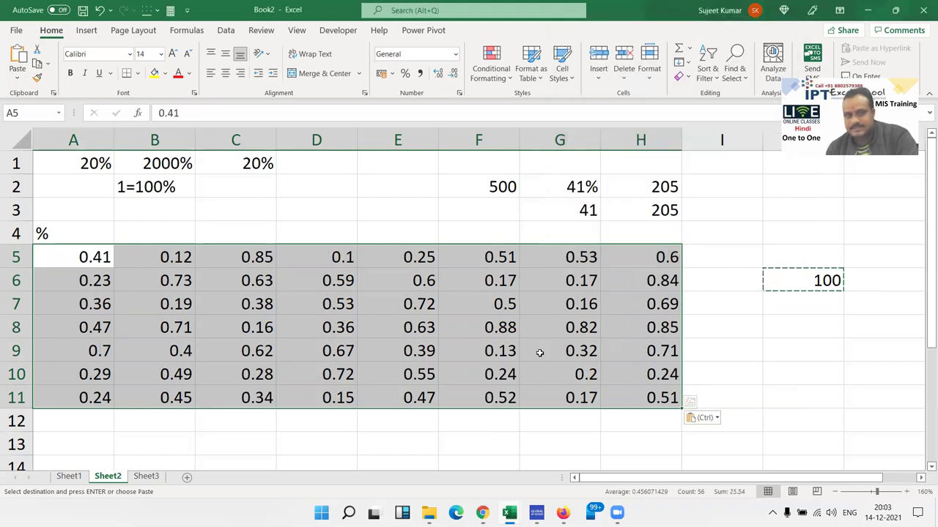
# Step: Apply Percent Style to the A5:H11 block so 0.41 reads 41%
pyautogui.click(405, 74)
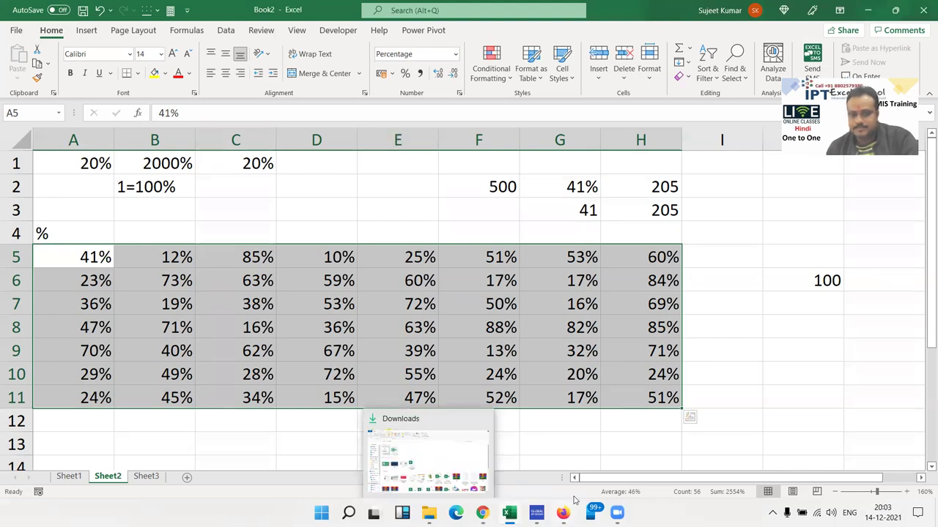
pyautogui.click(503, 463)
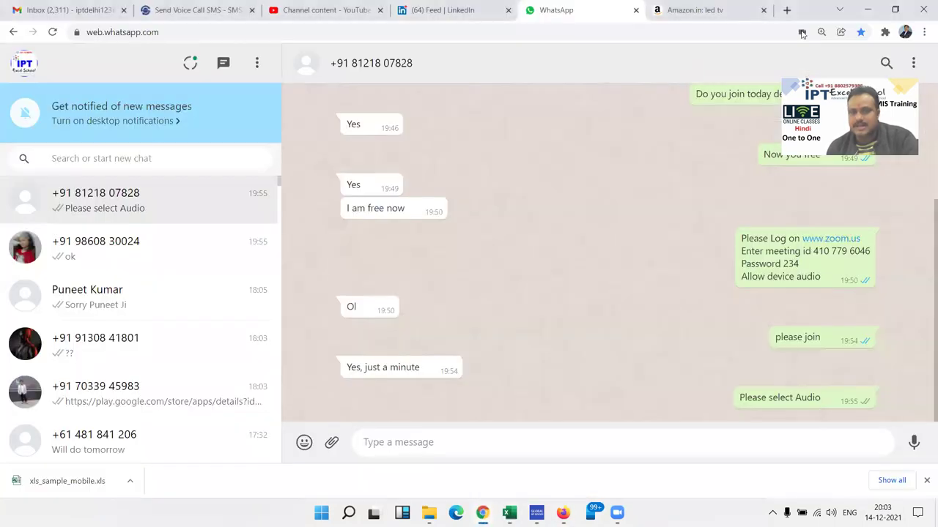
pyautogui.click(787, 10)
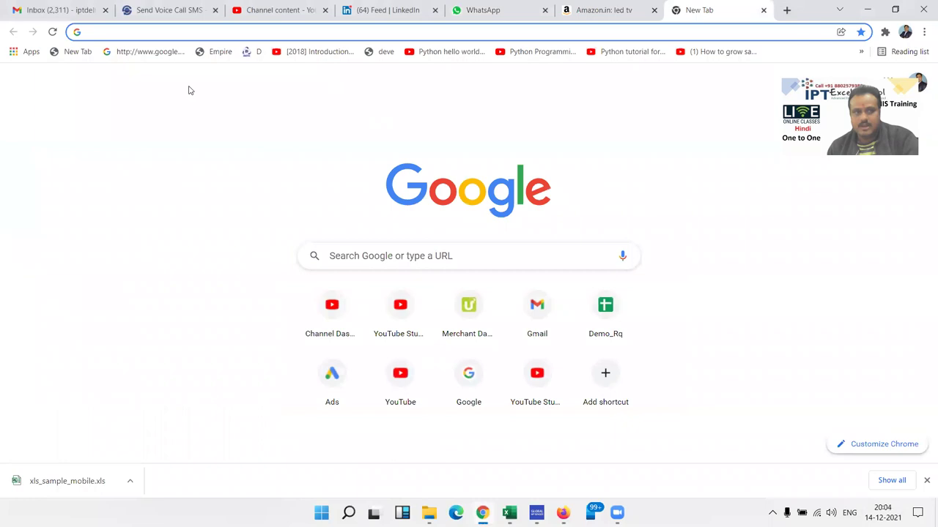
pyautogui.write('iptindia.com')
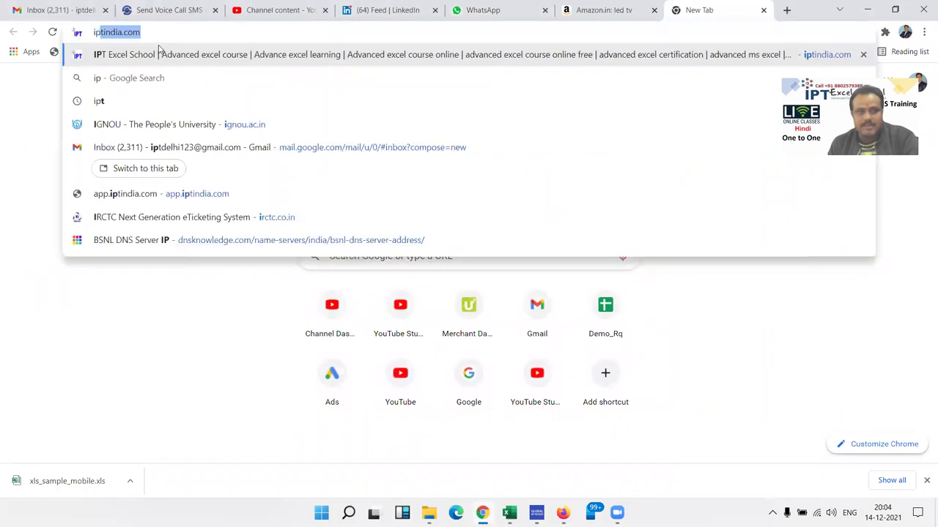
pyautogui.press('Return')
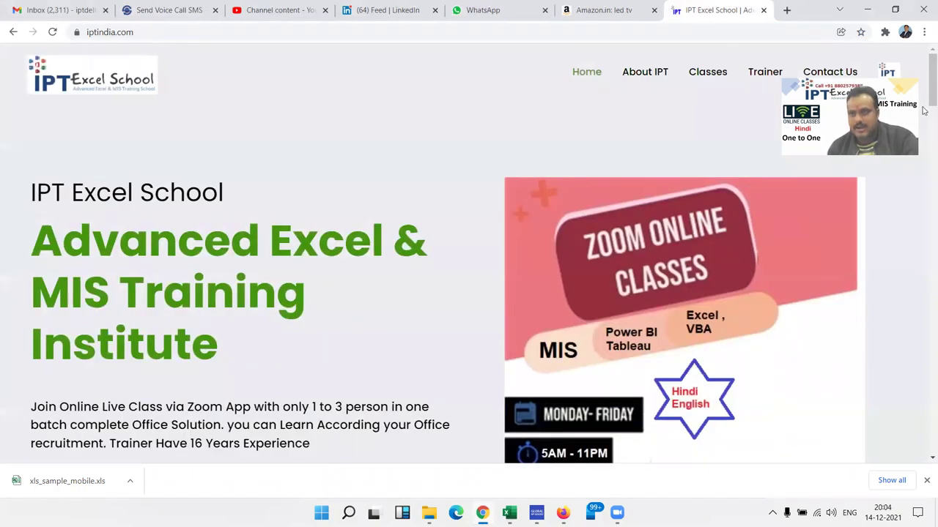
pyautogui.scroll(-2, 924, 110)
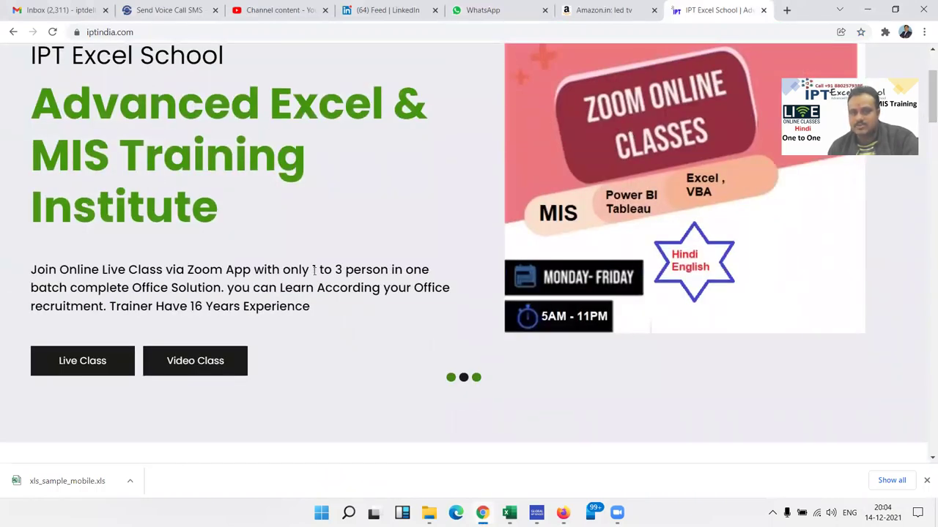
pyautogui.moveTo(311, 271); pyautogui.dragTo(345, 271)
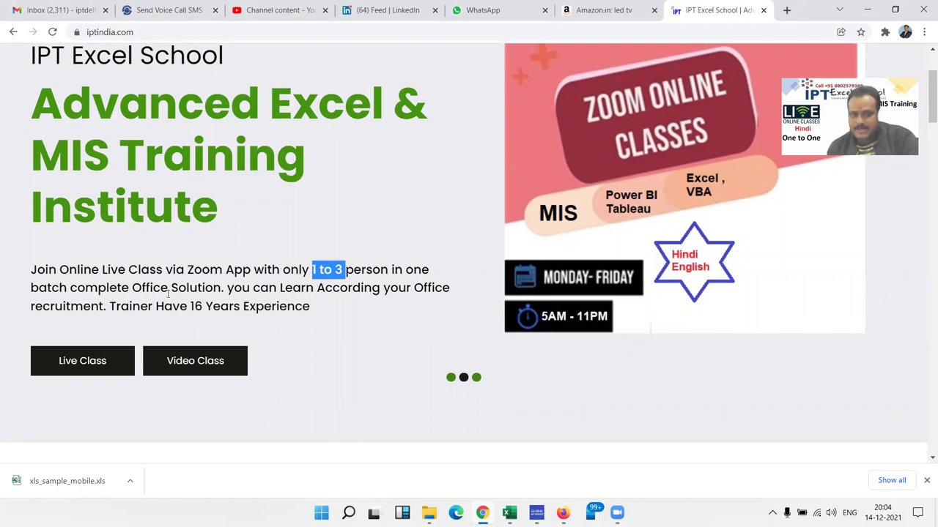
pyautogui.click(266, 303)
pyautogui.tripleClick(184, 290)
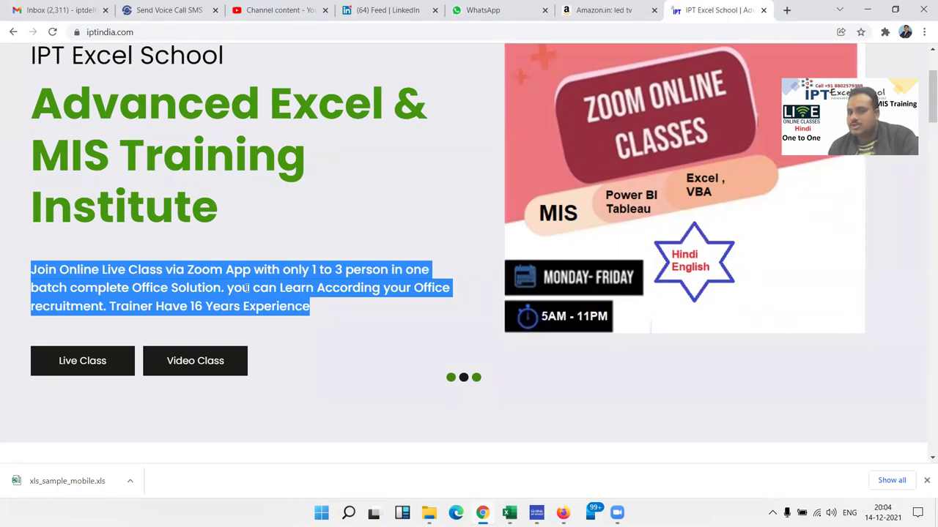
pyautogui.click(208, 375)
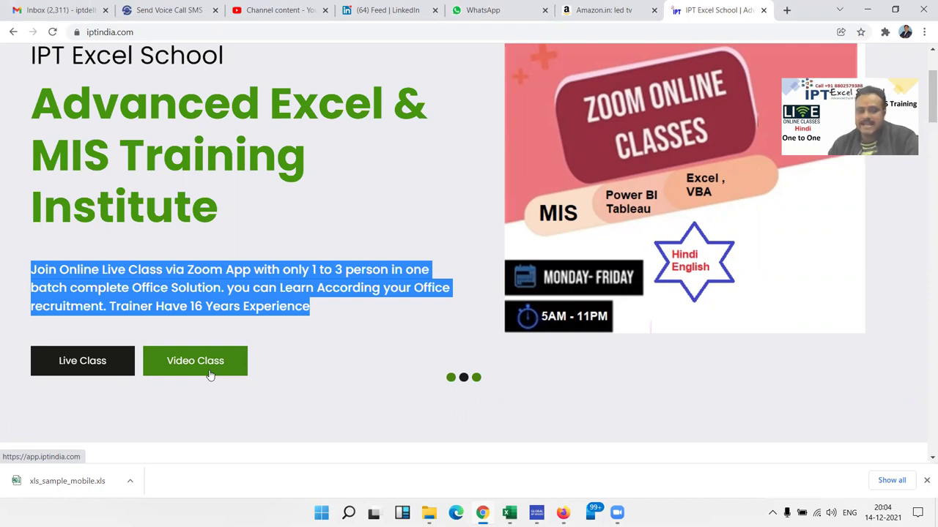
# Step: Open the Advanced Excel with Formulas course page on the live classes site, briefly checking Book2
pyautogui.click(99, 371)
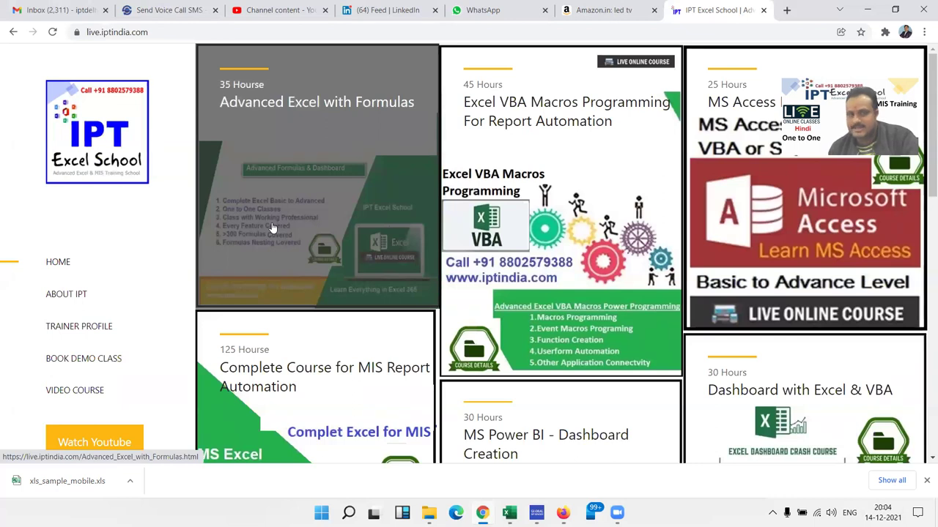
pyautogui.click(271, 228)
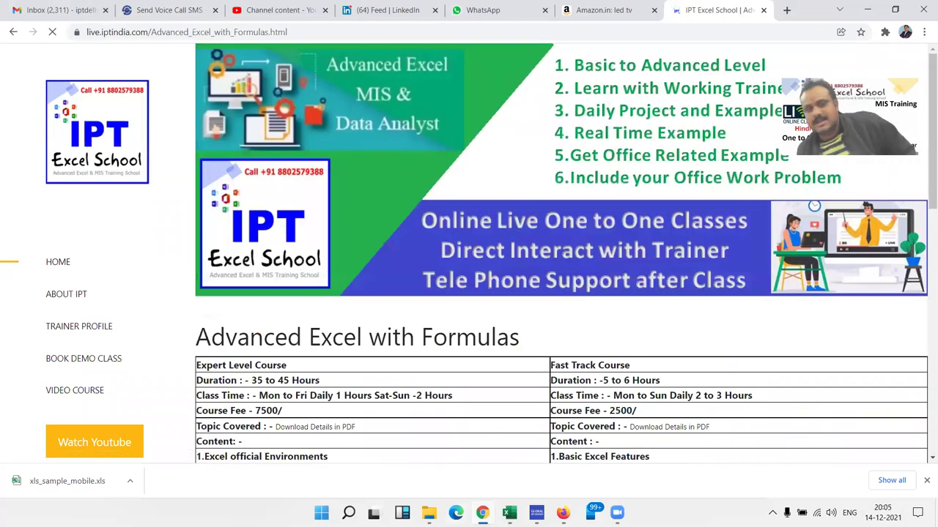
pyautogui.moveTo(509, 511)
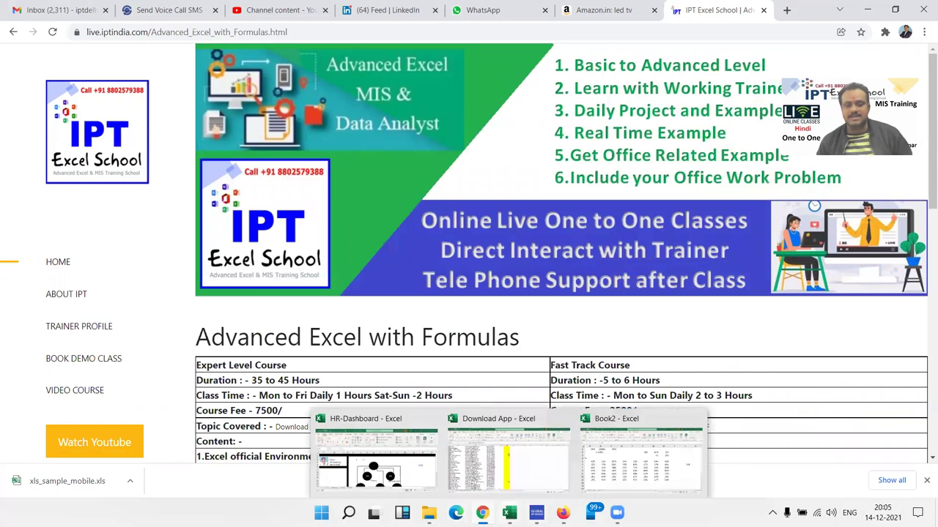
pyautogui.click(620, 475)
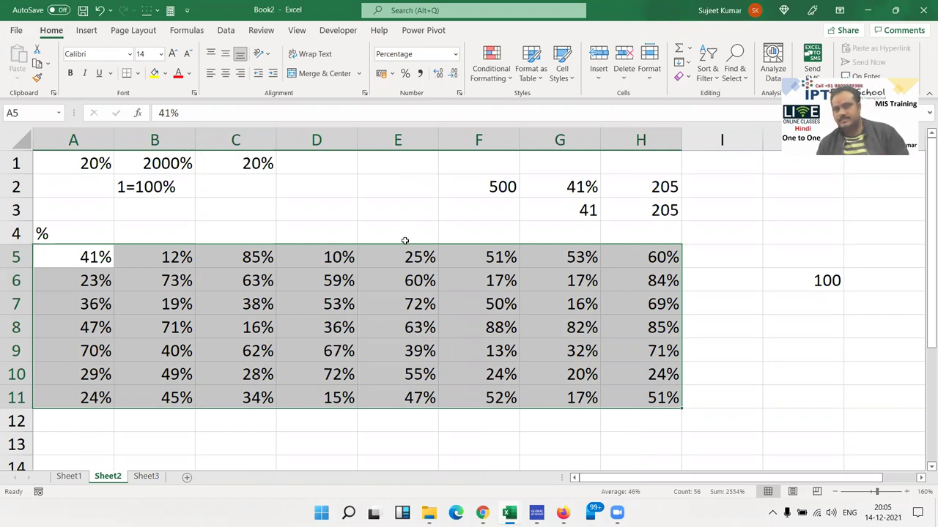
pyautogui.hotkey('alt', 'Tab')
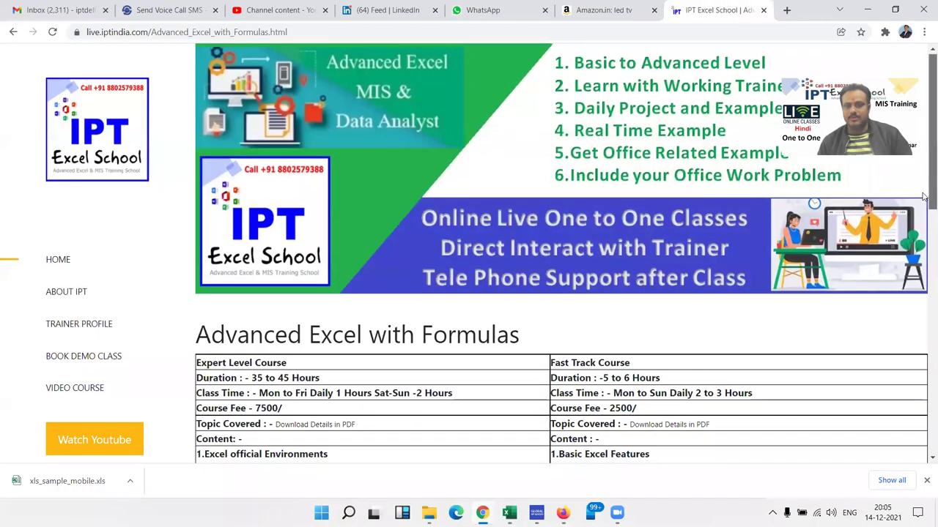
pyautogui.scroll(-2, 922, 190)
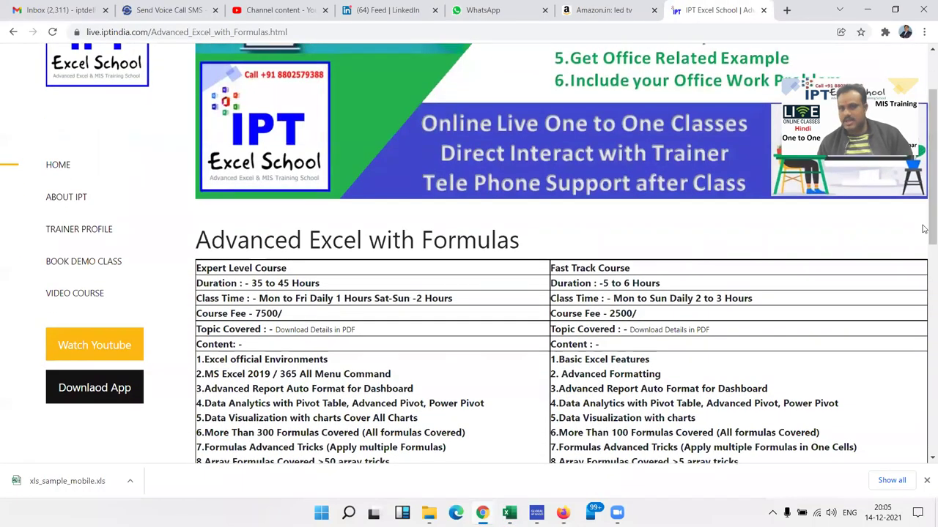
pyautogui.scroll(-1, 921, 220)
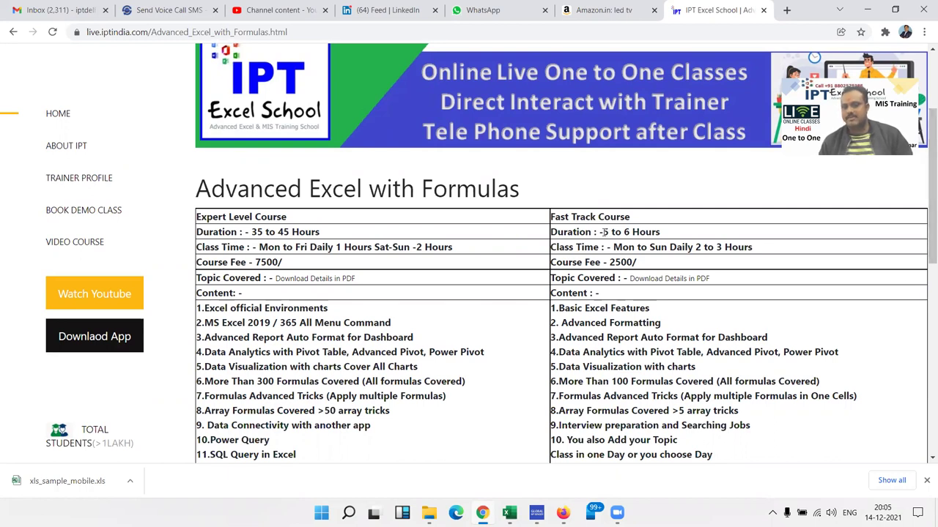
pyautogui.moveTo(603, 232); pyautogui.dragTo(635, 232)
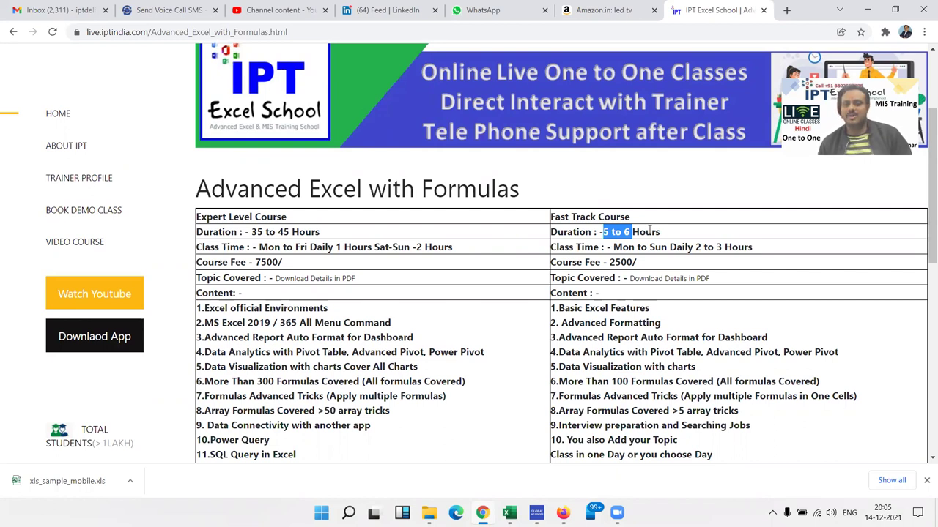
pyautogui.moveTo(251, 231); pyautogui.dragTo(291, 233)
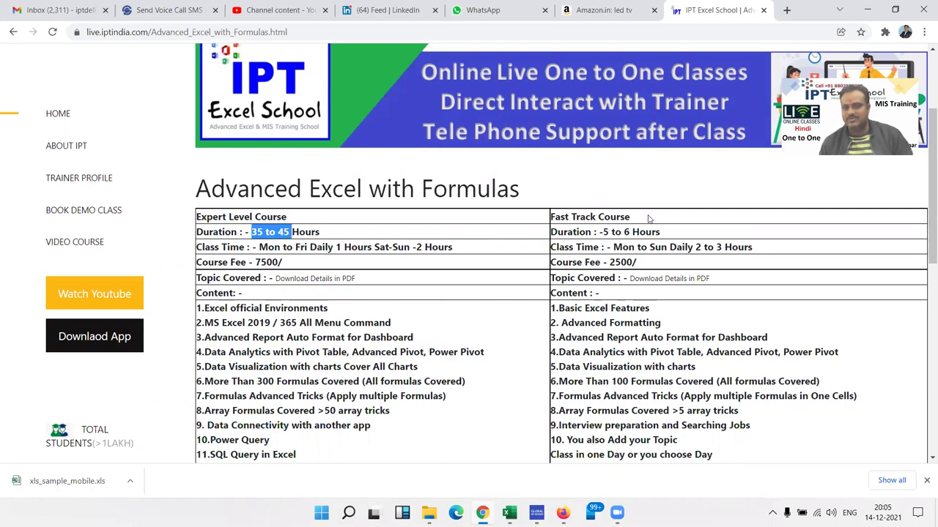
pyautogui.moveTo(602, 232); pyautogui.dragTo(635, 232)
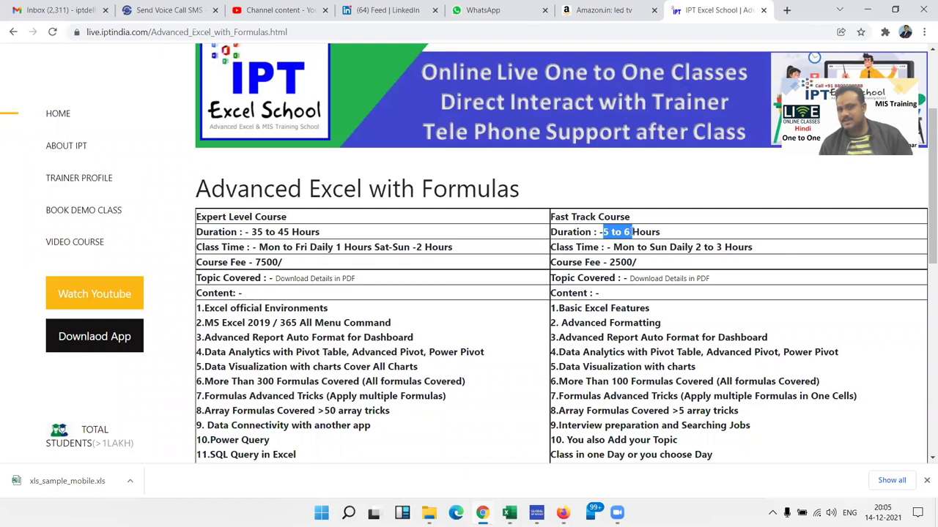
pyautogui.moveTo(614, 309); pyautogui.dragTo(666, 410)
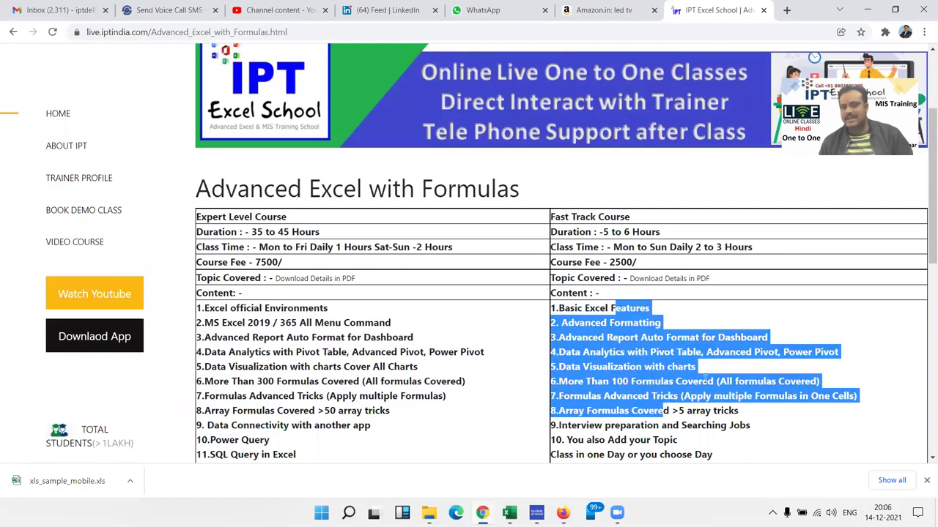
pyautogui.moveTo(924, 247); pyautogui.dragTo(925, 266)
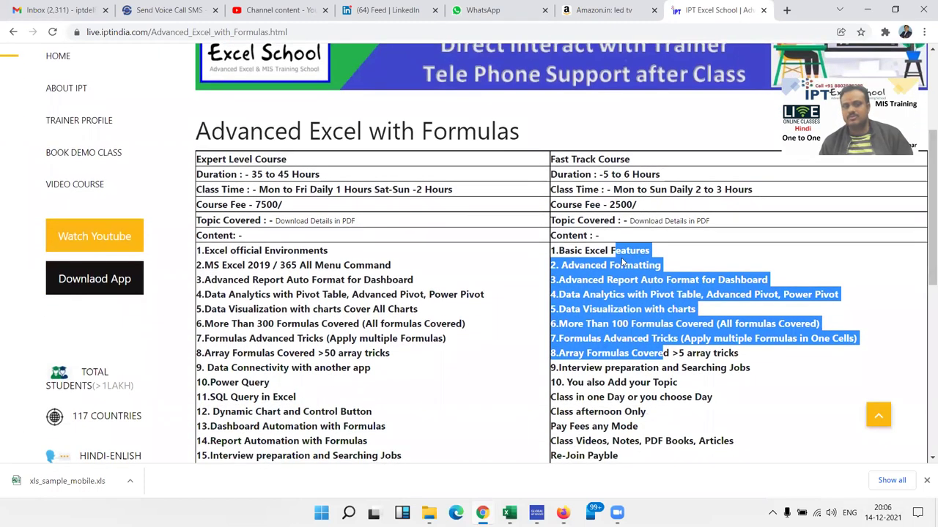
# Step: Highlight the Expert Level duration and its weekday 1-hour and weekend 2-hour class lengths
pyautogui.doubleClick(282, 160)
pyautogui.moveTo(257, 174); pyautogui.dragTo(368, 190)
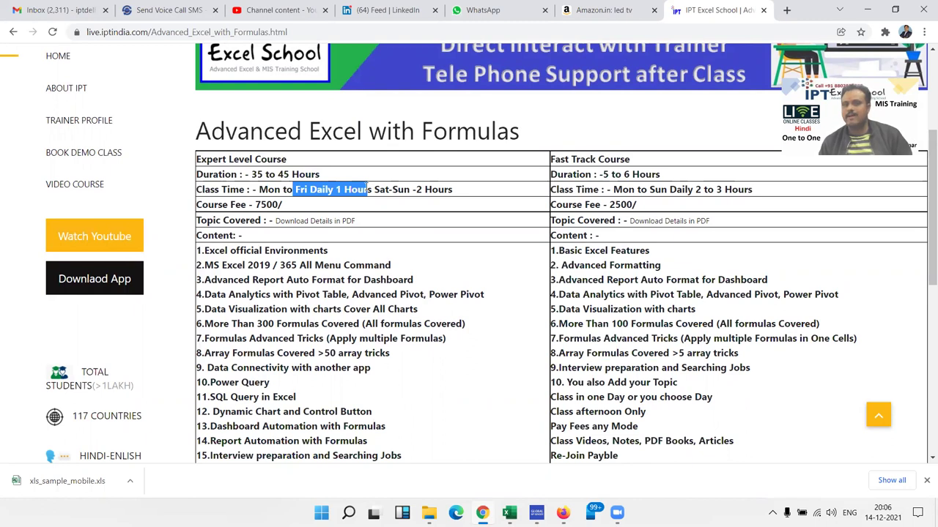
pyautogui.moveTo(454, 190); pyautogui.dragTo(409, 190)
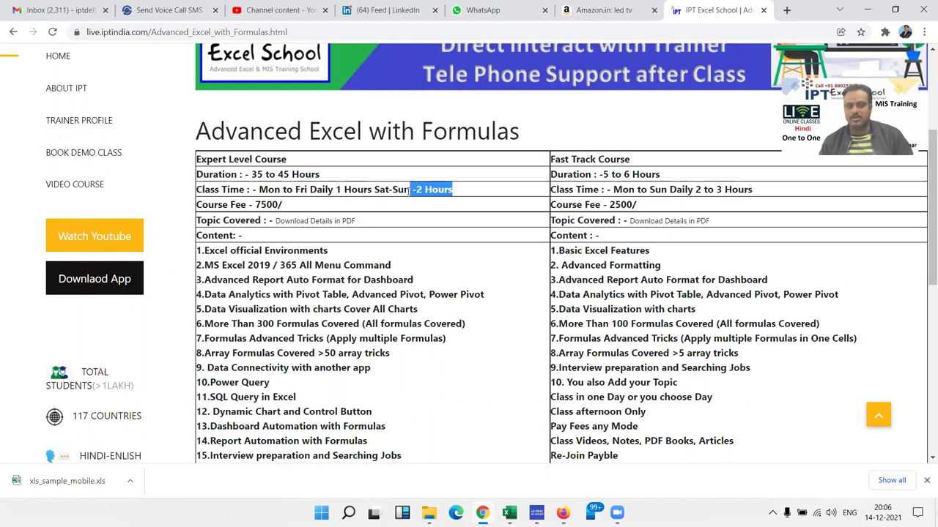
pyautogui.moveTo(332, 190); pyautogui.dragTo(343, 190)
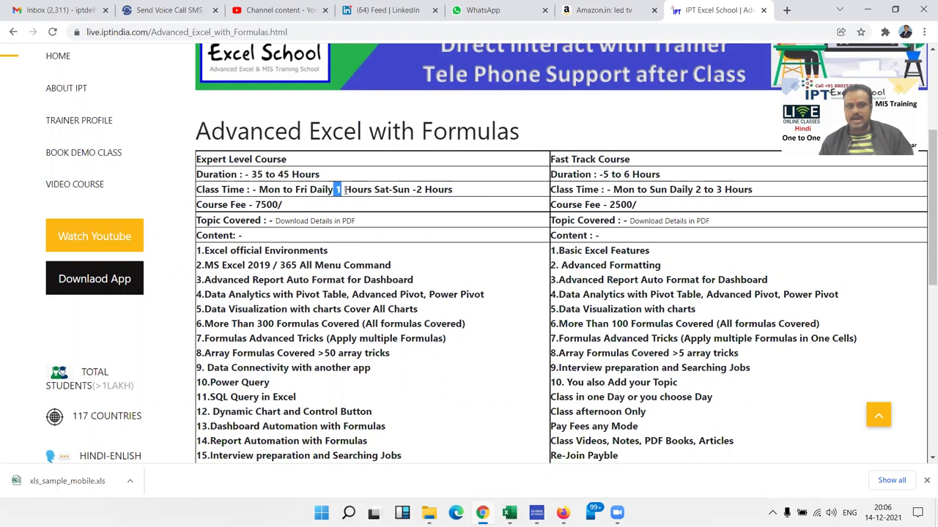
pyautogui.moveTo(256, 175); pyautogui.dragTo(279, 176)
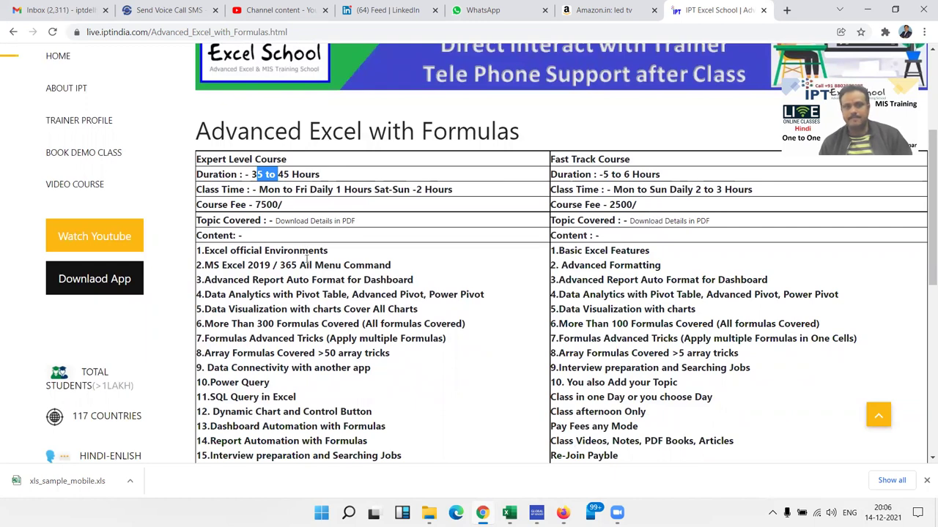
# Step: Highlight content topics 1–4, from MS Excel 2019 / 365 through pivot table analytics
pyautogui.scroll(-3, 307, 260)
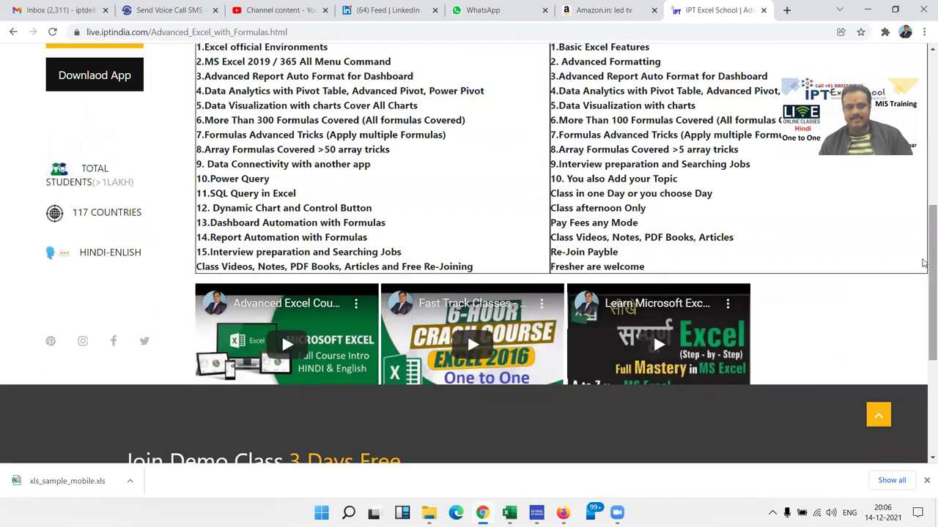
pyautogui.moveTo(923, 264); pyautogui.dragTo(923, 214)
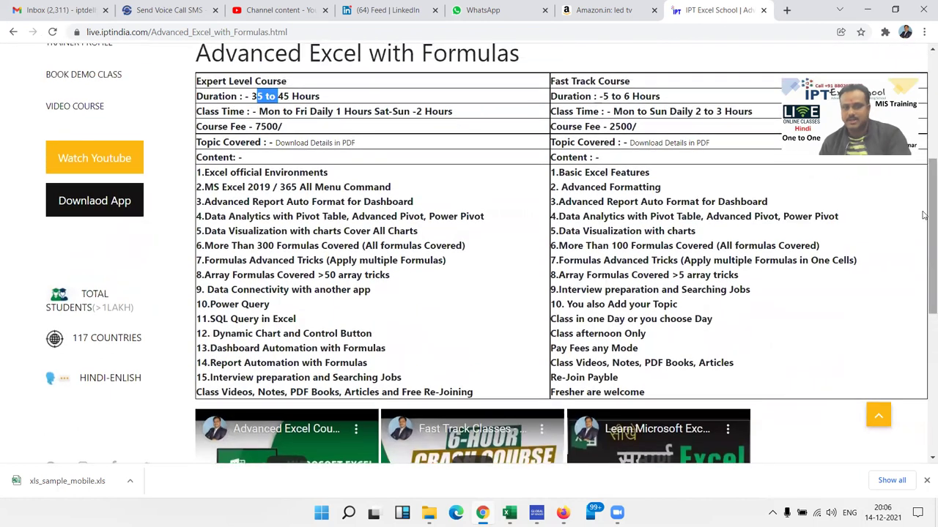
pyautogui.doubleClick(245, 172)
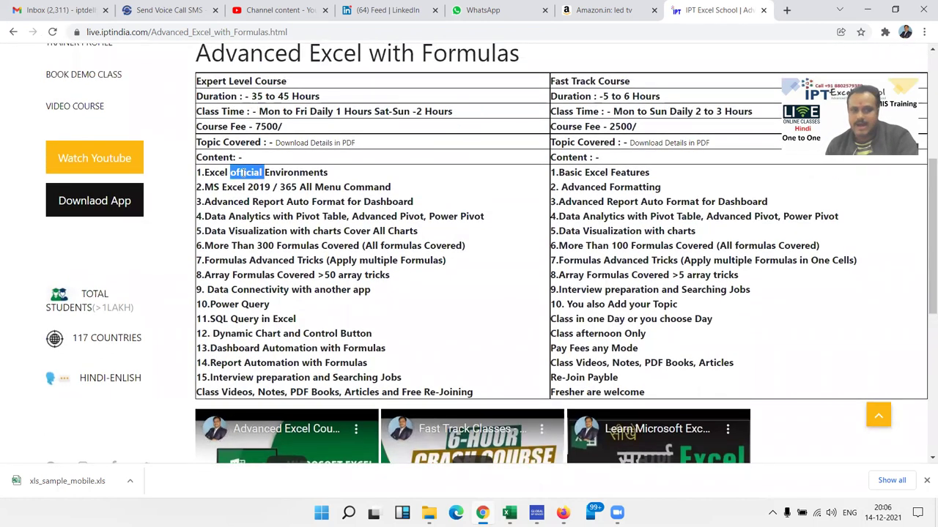
pyautogui.tripleClick(246, 172)
pyautogui.tripleClick(234, 188)
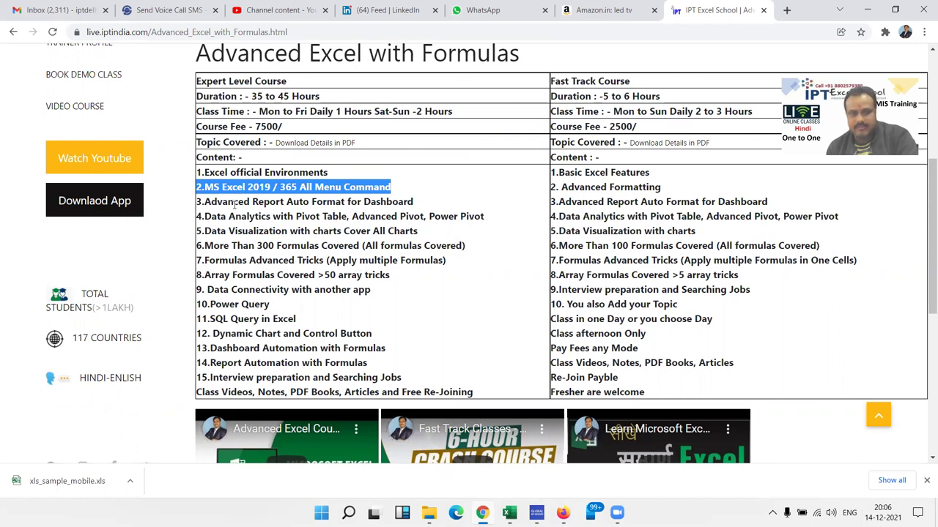
pyautogui.tripleClick(234, 203)
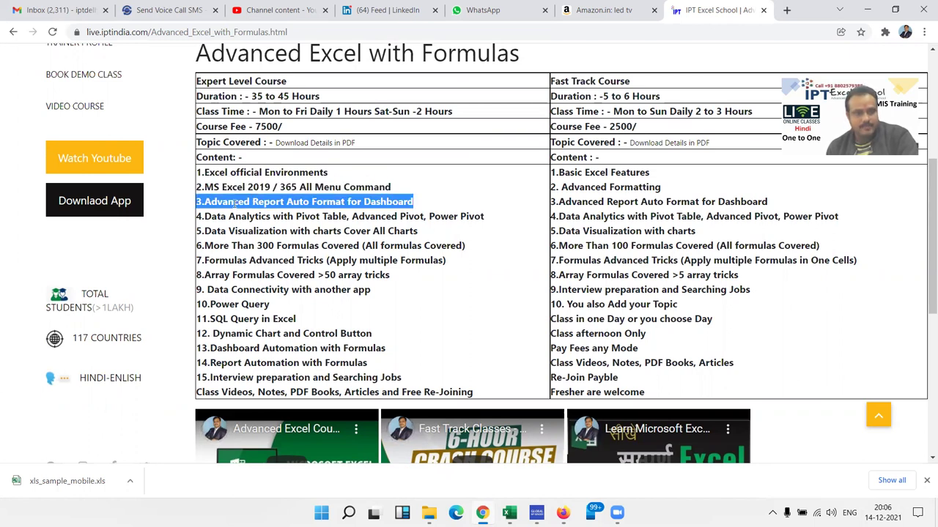
pyautogui.tripleClick(229, 217)
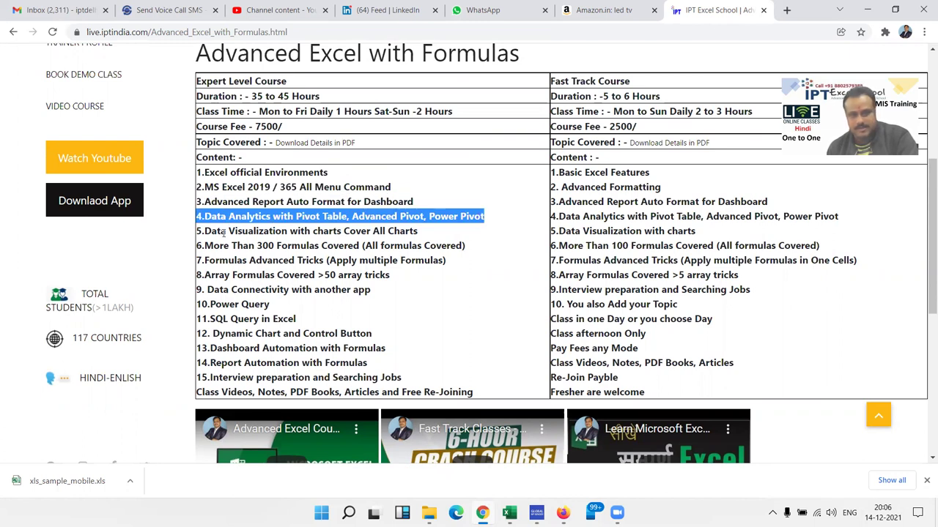
# Step: Highlight topics 5–9: data visualization, 300+ formulas, formula tricks, array formulas, data connectivity
pyautogui.doubleClick(224, 232)
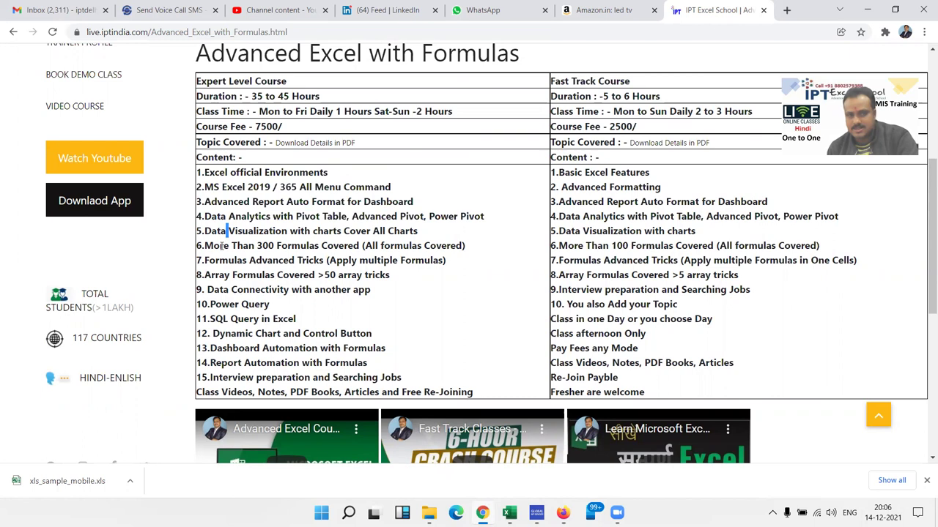
pyautogui.tripleClick(221, 244)
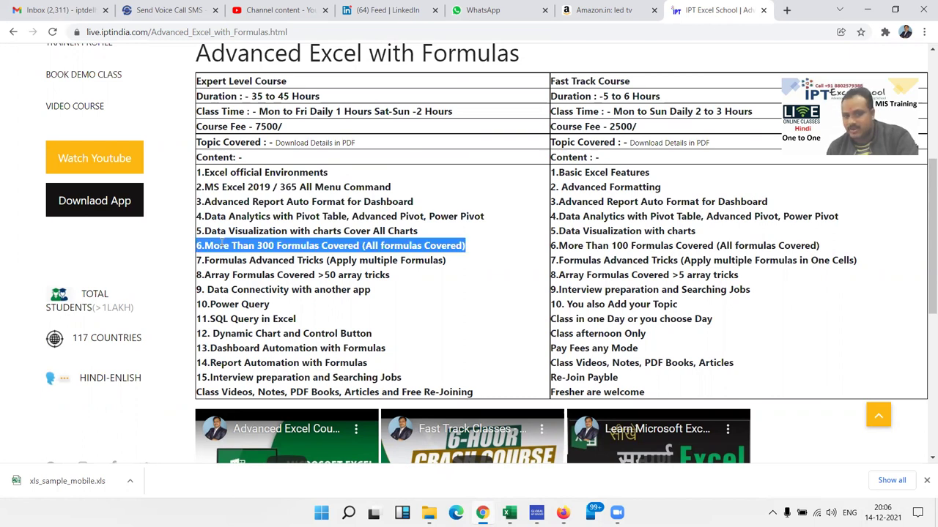
pyautogui.tripleClick(217, 262)
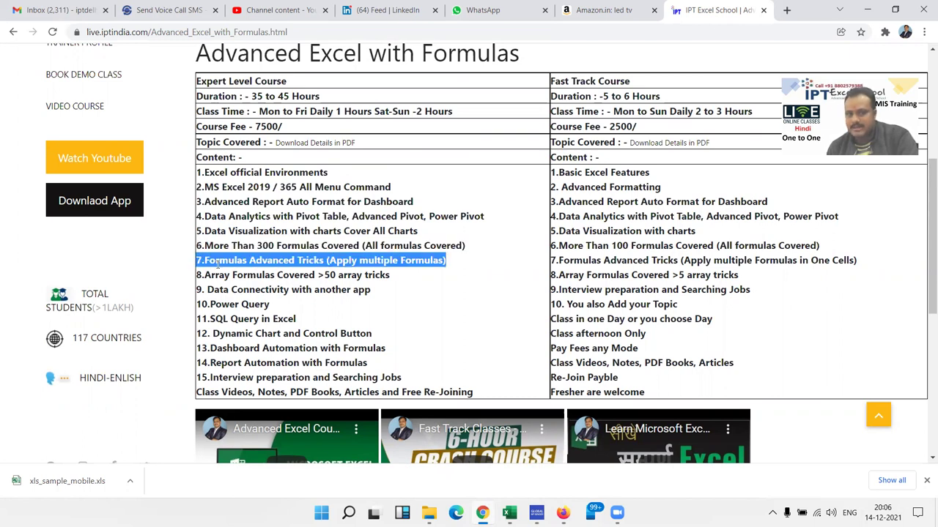
pyautogui.tripleClick(214, 275)
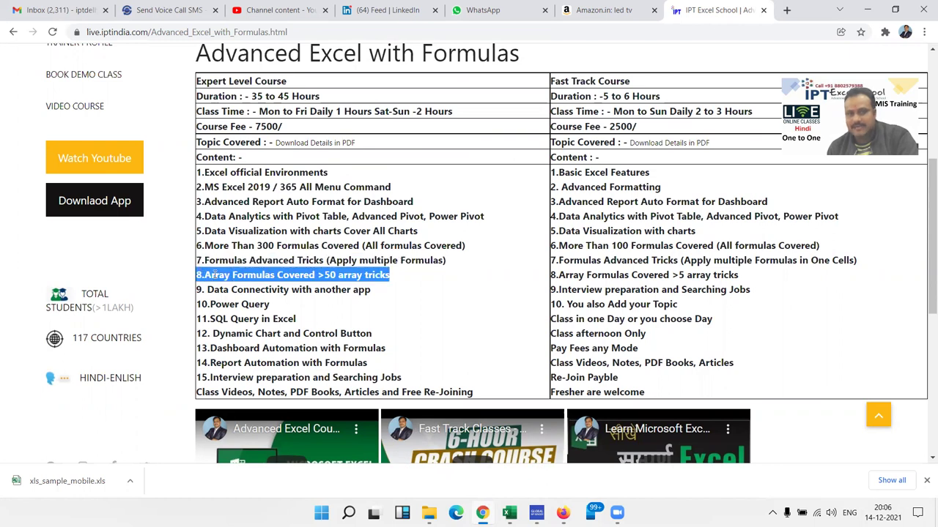
pyautogui.tripleClick(213, 290)
# Step: Highlight the Power Query and Dynamic Chart and Control Button topics
pyautogui.click(214, 305)
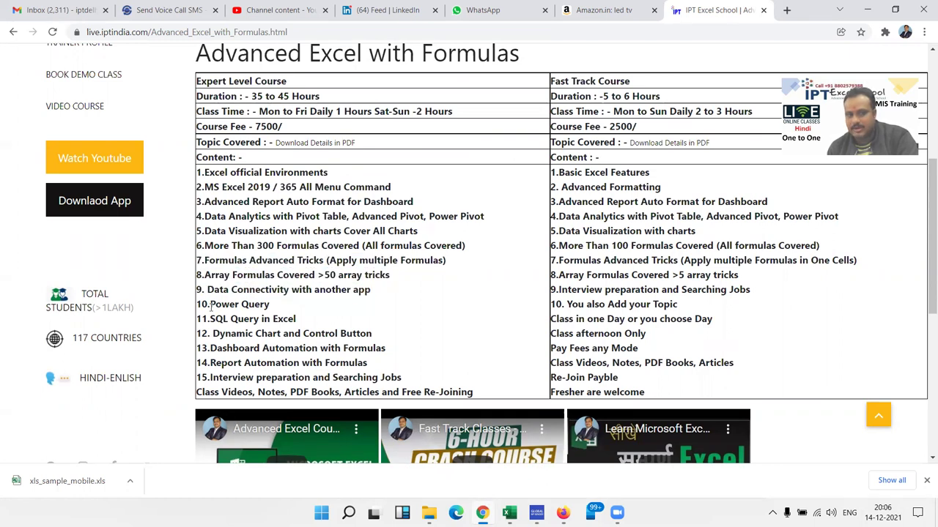
pyautogui.doubleClick(220, 304)
pyautogui.click(214, 322)
pyautogui.tripleClick(214, 320)
pyautogui.click(218, 331)
pyautogui.tripleClick(218, 334)
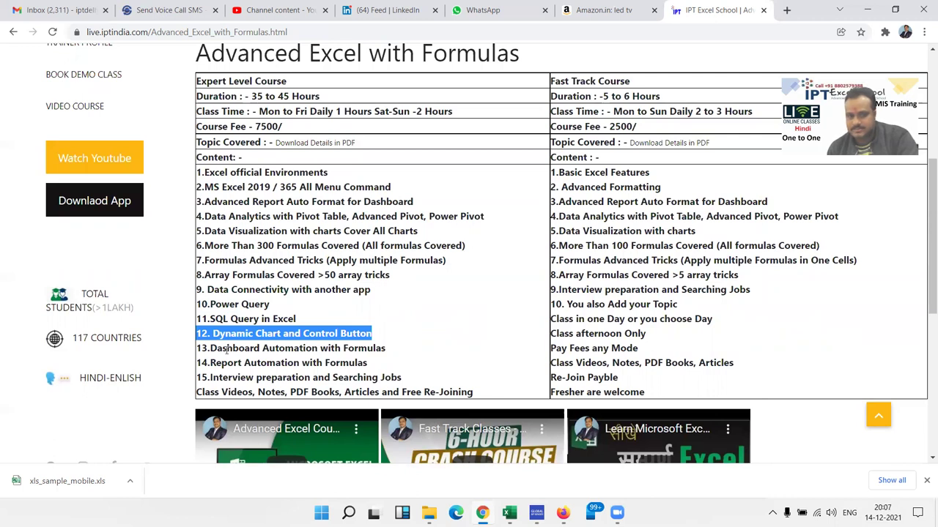
# Step: Highlight the Dashboard Automation, Report Automation and Interview preparation and Searching Jobs topics
pyautogui.click(228, 349)
pyautogui.tripleClick(227, 349)
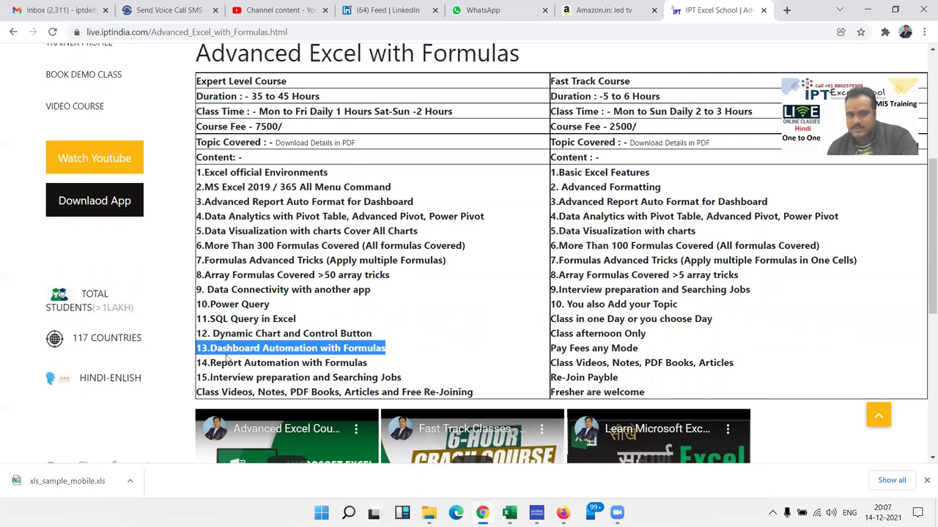
pyautogui.click(230, 364)
pyautogui.tripleClick(230, 364)
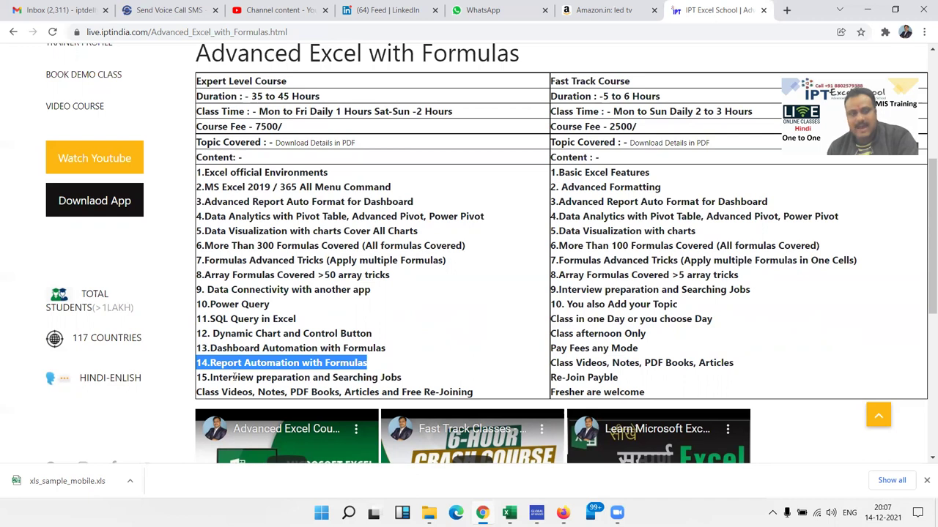
pyautogui.tripleClick(234, 379)
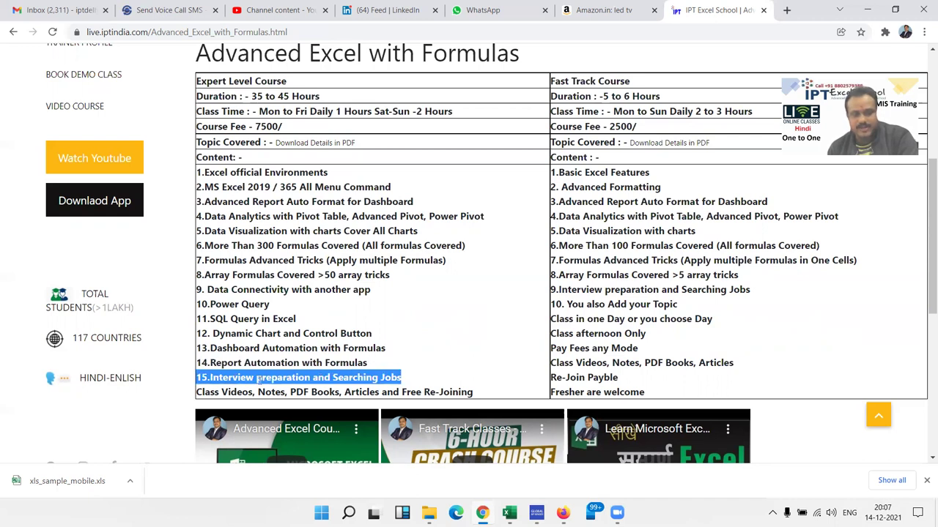
pyautogui.click(357, 383)
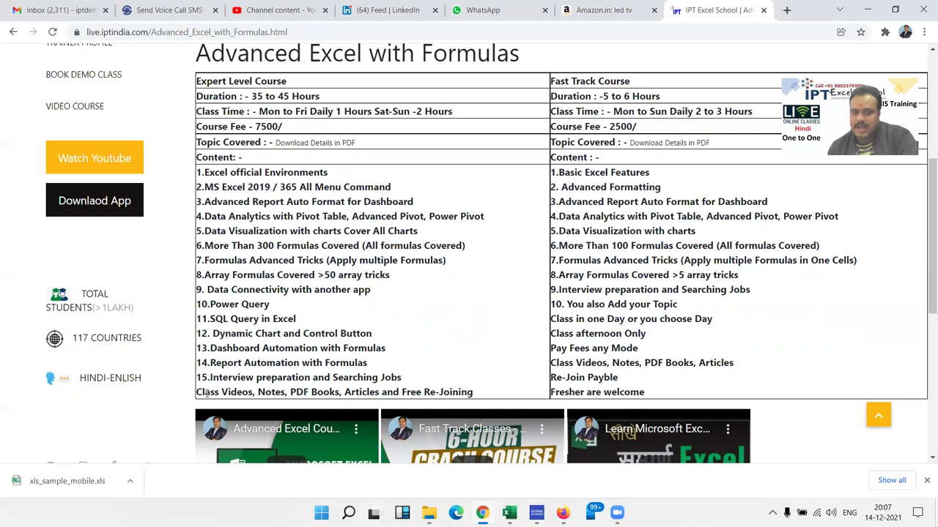
# Step: Highlight the Class Videos, Notes, Books, Articles and Free Re-Joining course features
pyautogui.moveTo(205, 393); pyautogui.dragTo(239, 397)
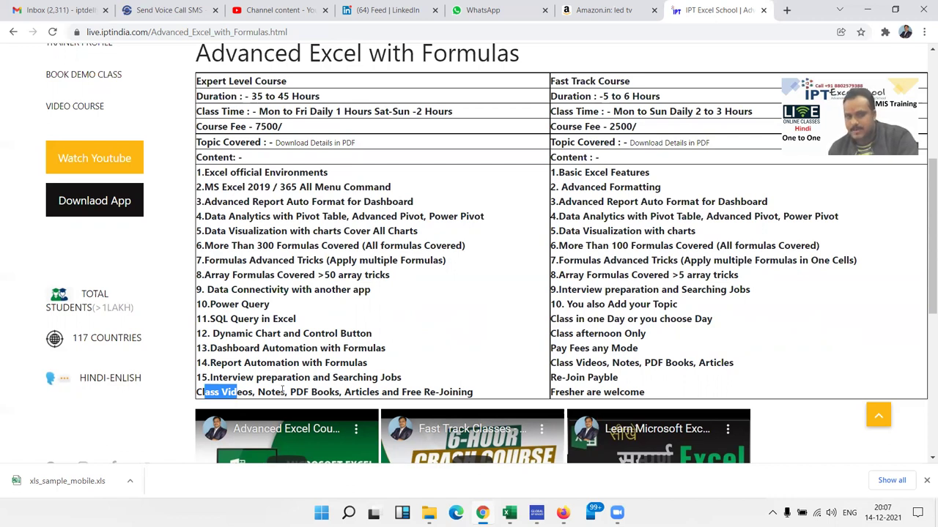
pyautogui.doubleClick(272, 393)
pyautogui.click(310, 392)
pyautogui.doubleClick(312, 391)
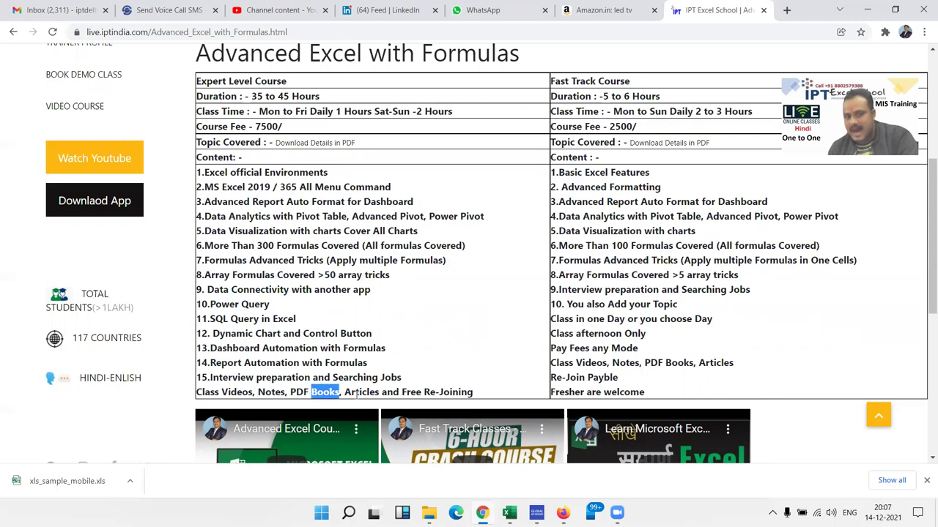
pyautogui.doubleClick(359, 392)
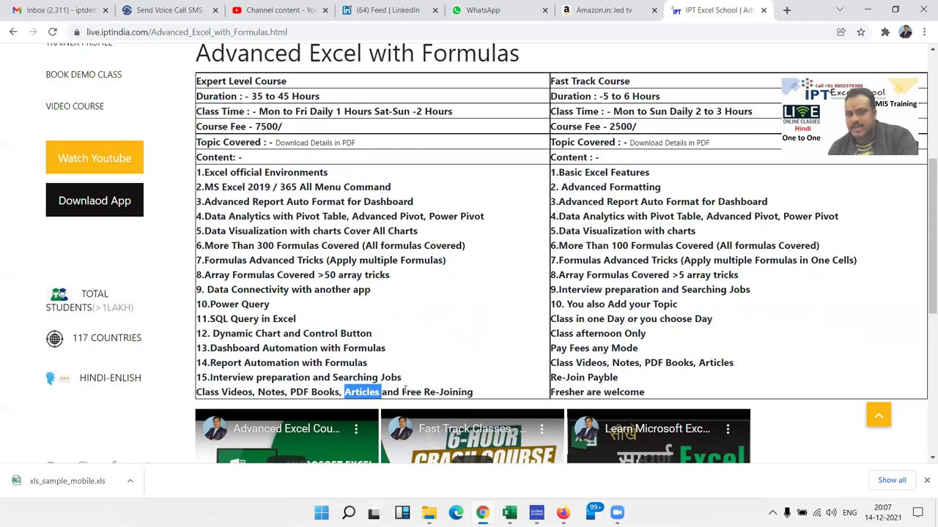
pyautogui.moveTo(403, 390); pyautogui.dragTo(457, 386)
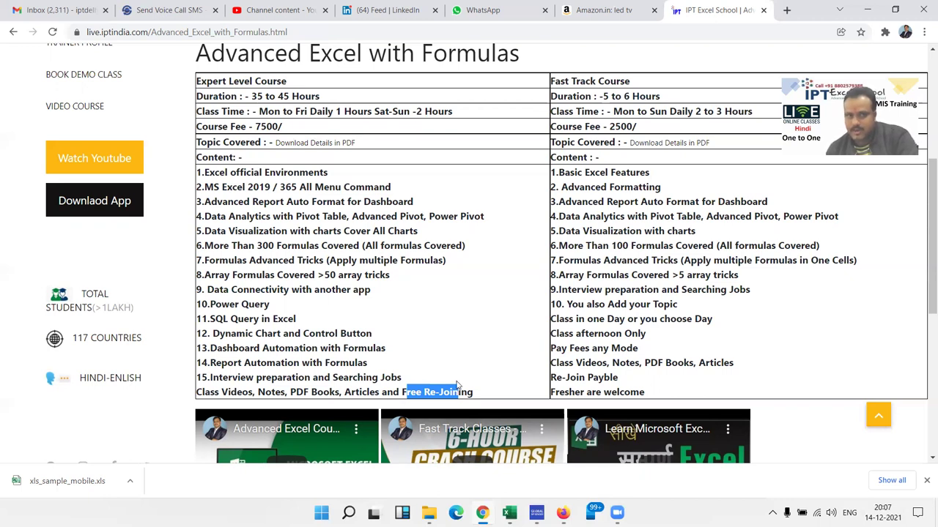
pyautogui.click(321, 250)
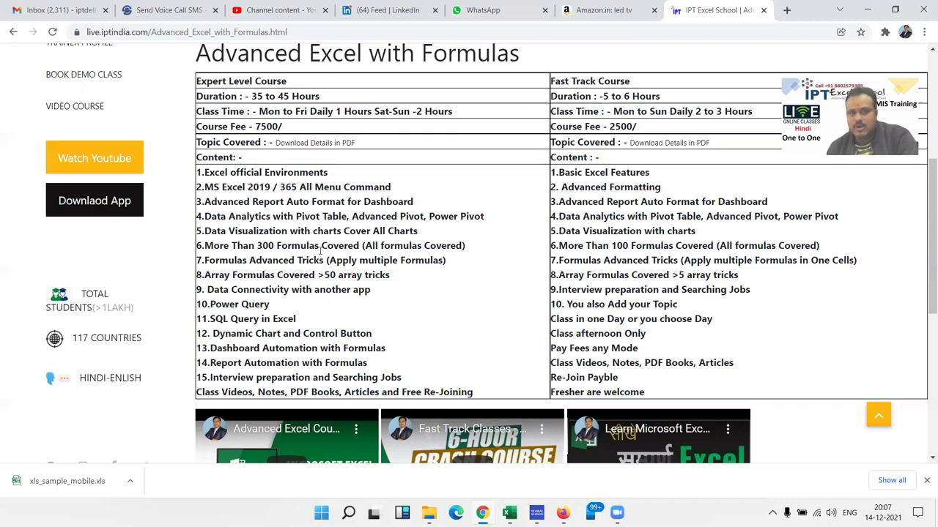
# Step: Open the course details PDF, scroll through it, and return to its top
pyautogui.click(325, 145)
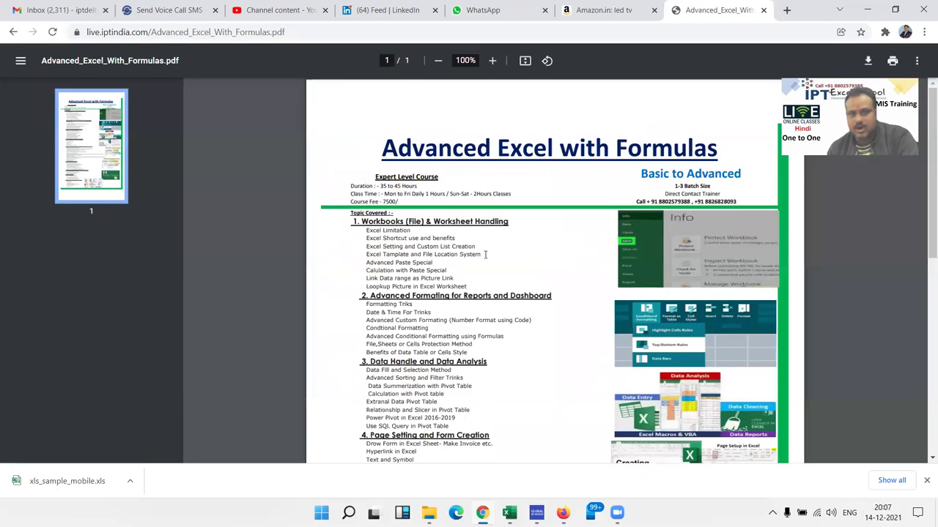
pyautogui.scroll(-5, 488, 264)
pyautogui.scroll(1, 488, 264)
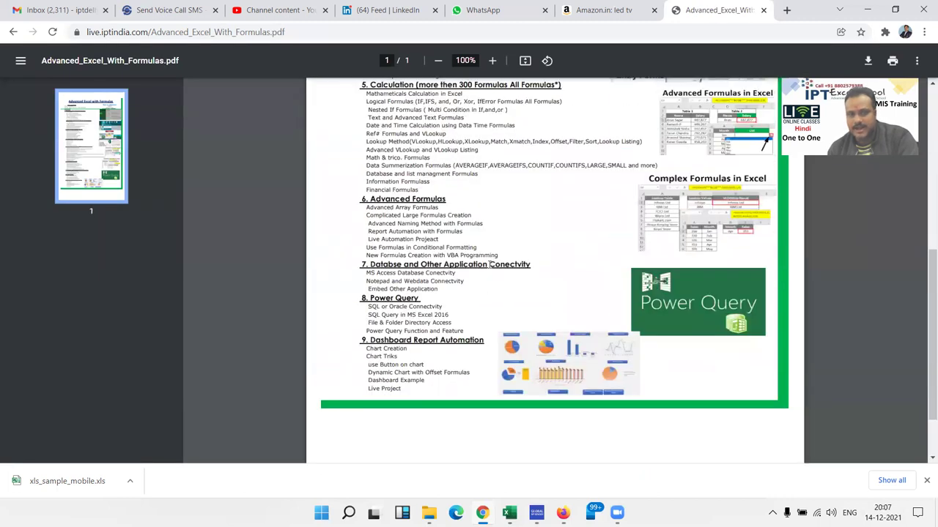
pyautogui.press('Home')
# Step: Go back twice to the iptindia.com home page and scroll down its course listing
pyautogui.click(13, 31)
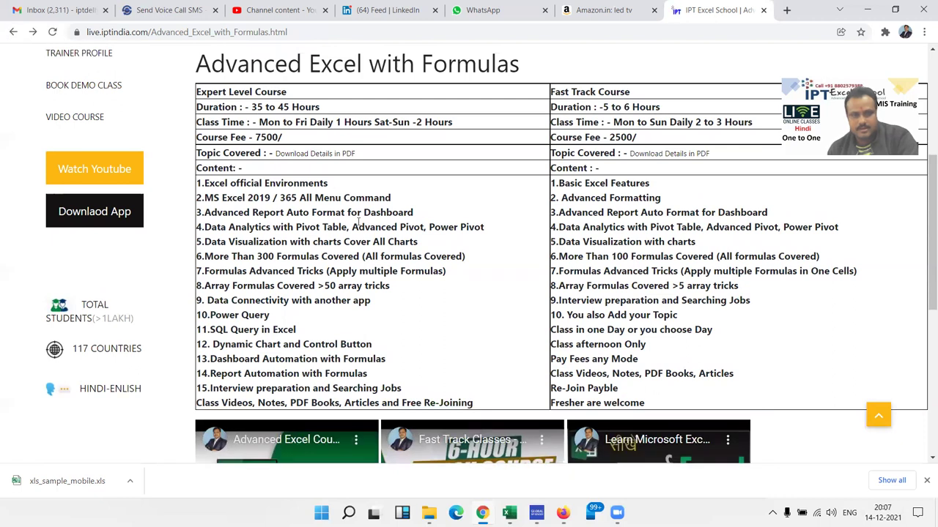
pyautogui.click(13, 31)
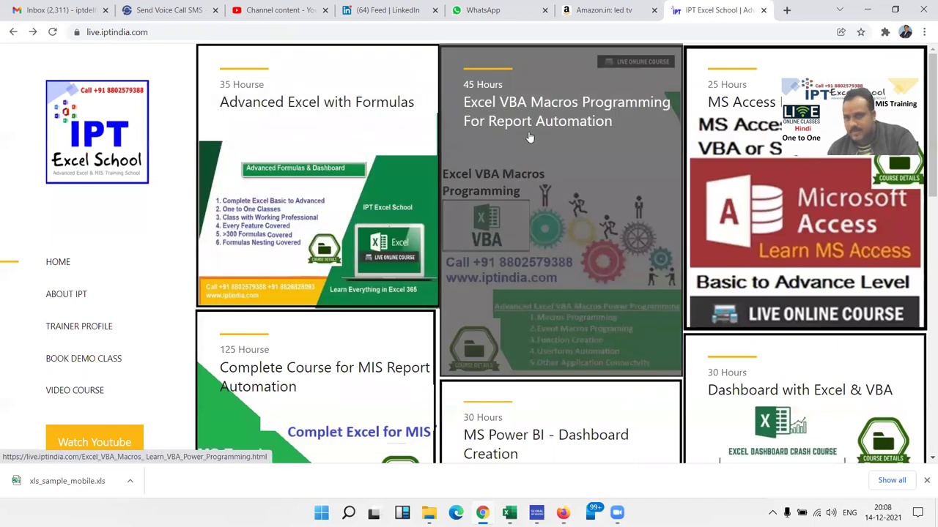
pyautogui.scroll(-3, 924, 187)
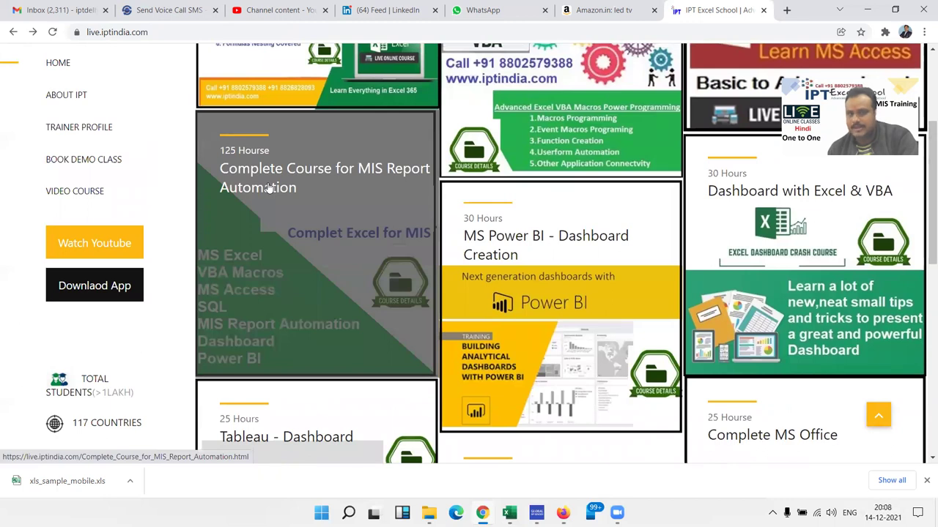
# Step: Open the Complete Course for MIS Report Automation page and highlight its 100 to 120 Hours duration
pyautogui.click(270, 189)
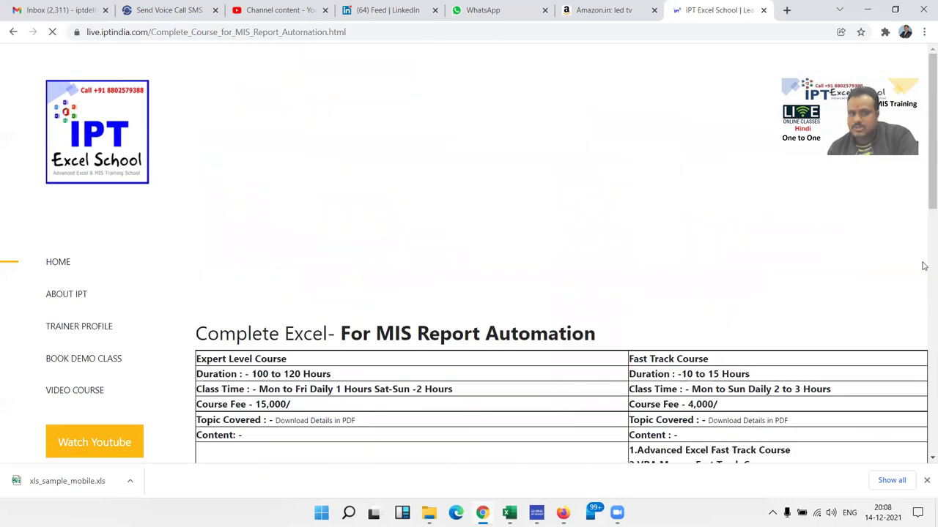
pyautogui.scroll(-2, 924, 249)
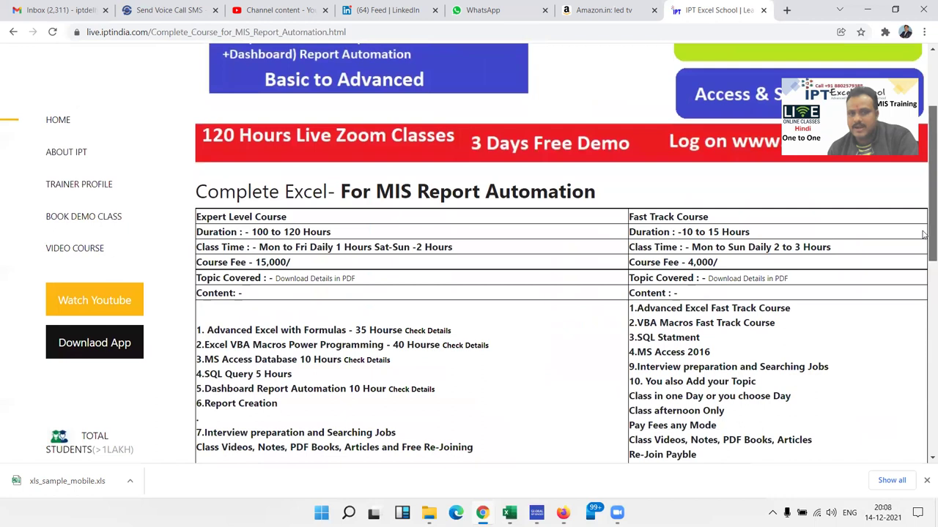
pyautogui.tripleClick(292, 231)
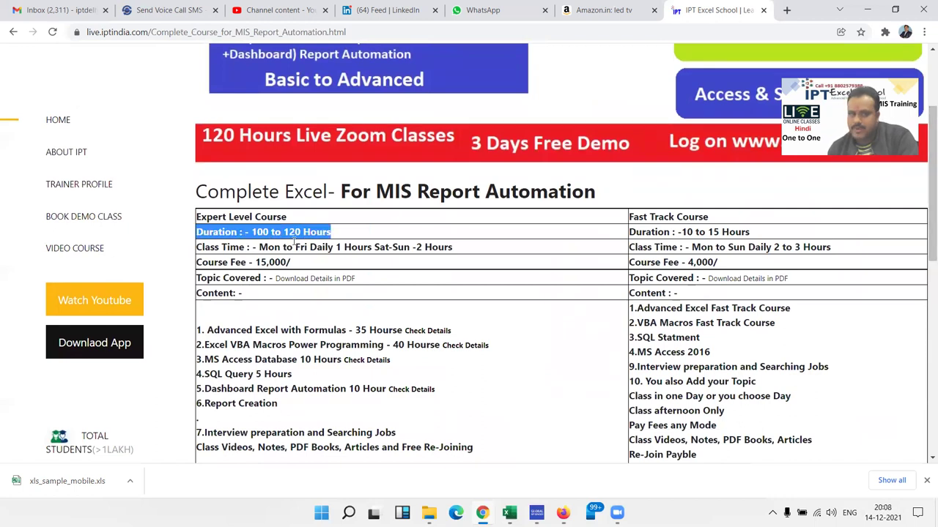
pyautogui.doubleClick(296, 243)
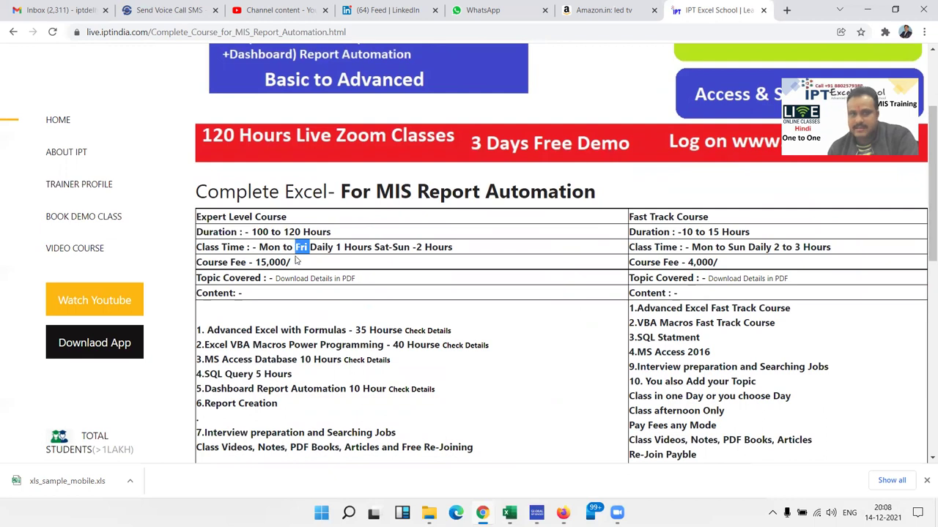
pyautogui.click(287, 262)
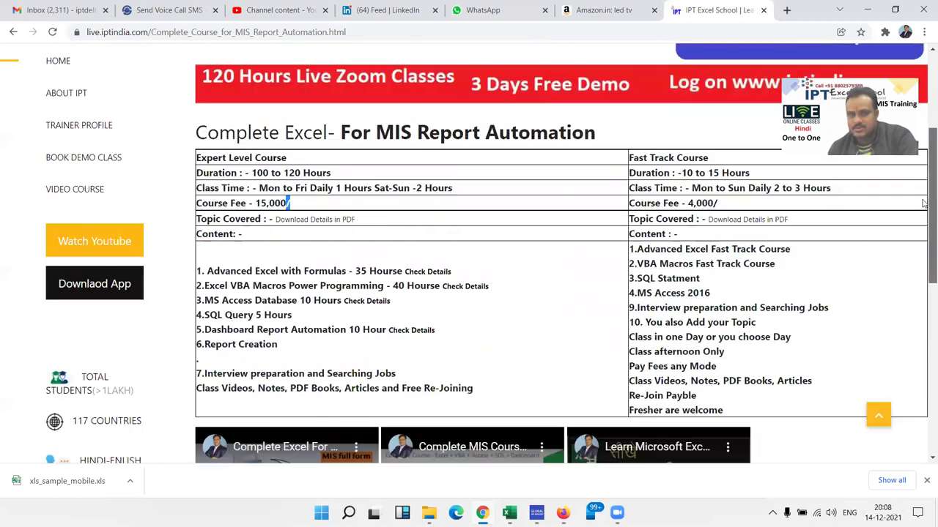
pyautogui.moveTo(925, 178); pyautogui.dragTo(923, 213)
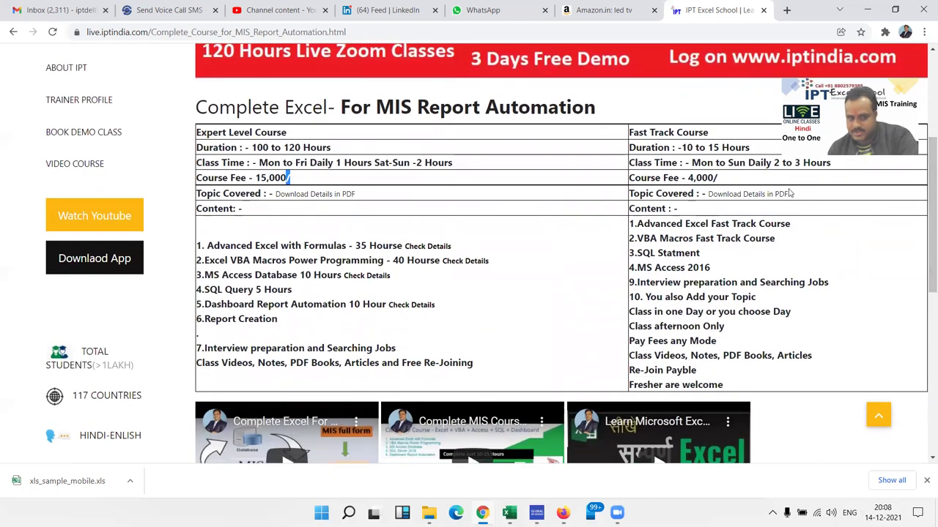
# Step: Highlight each MIS course module, from Advanced Excel with Formulas to Report Creation, then return to Book2
pyautogui.tripleClick(219, 245)
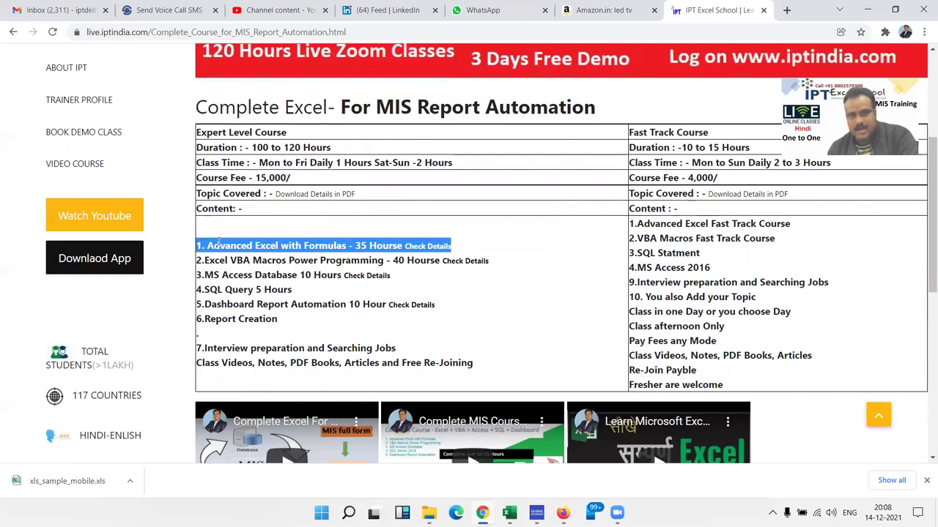
pyautogui.tripleClick(220, 260)
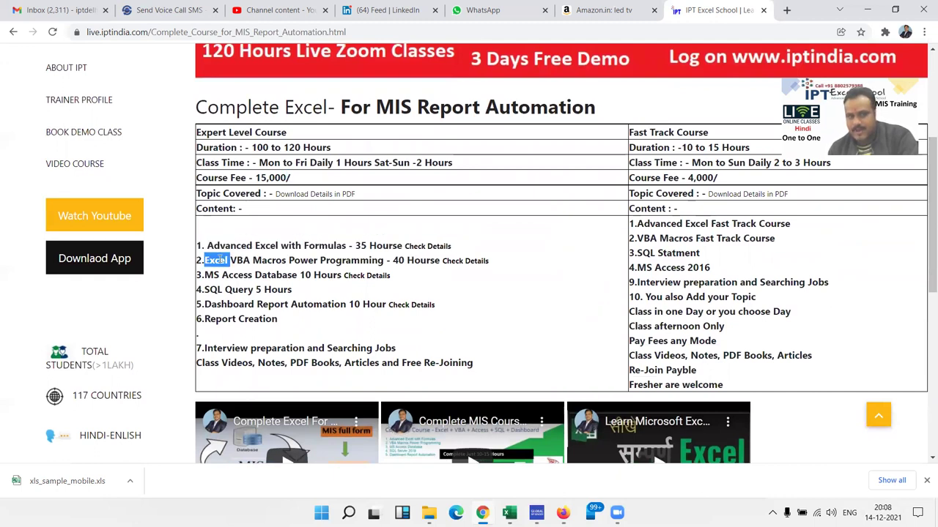
pyautogui.tripleClick(221, 275)
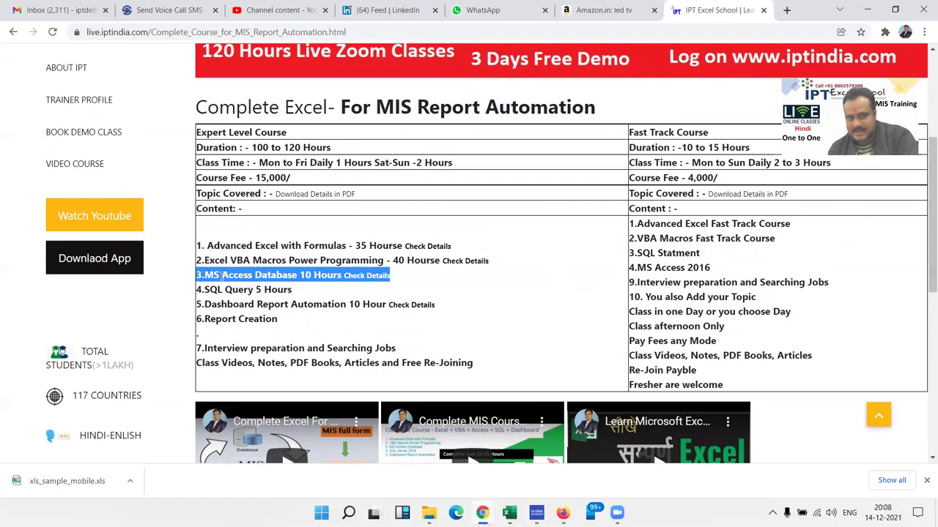
pyautogui.tripleClick(222, 289)
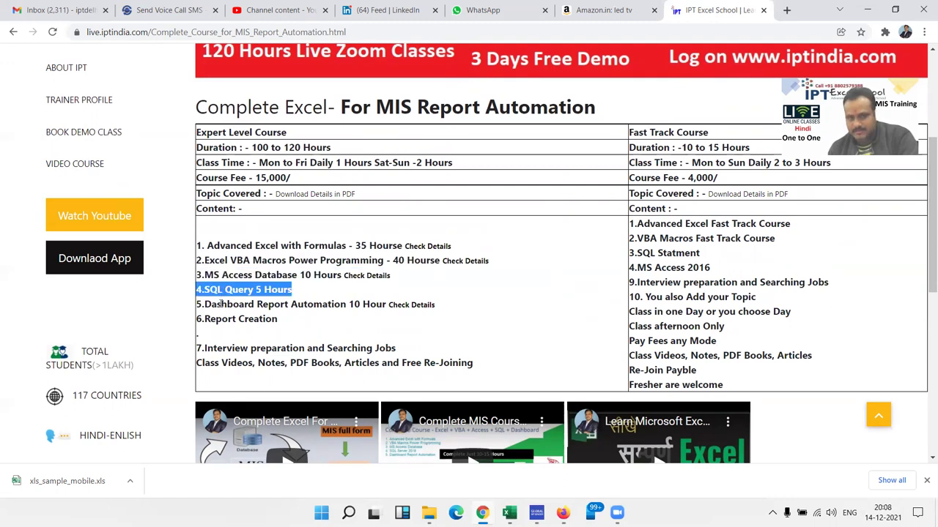
pyautogui.tripleClick(221, 304)
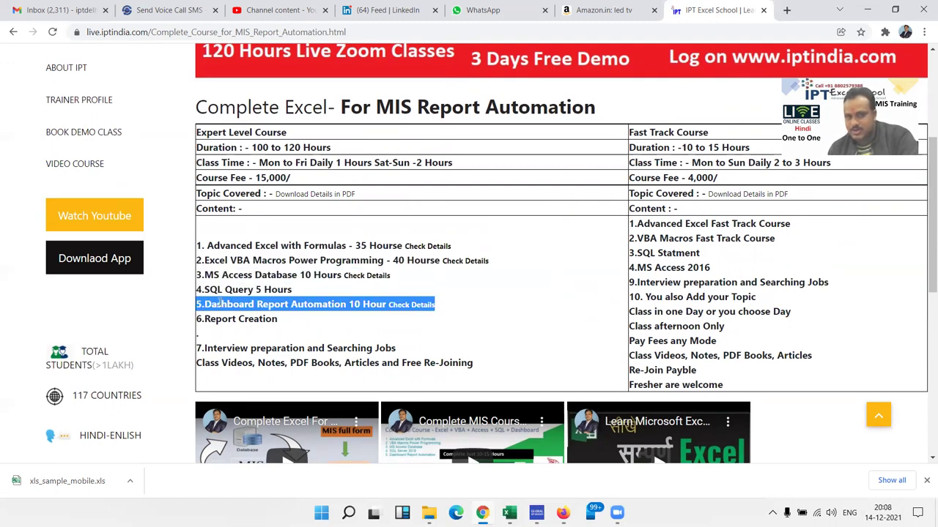
pyautogui.tripleClick(212, 319)
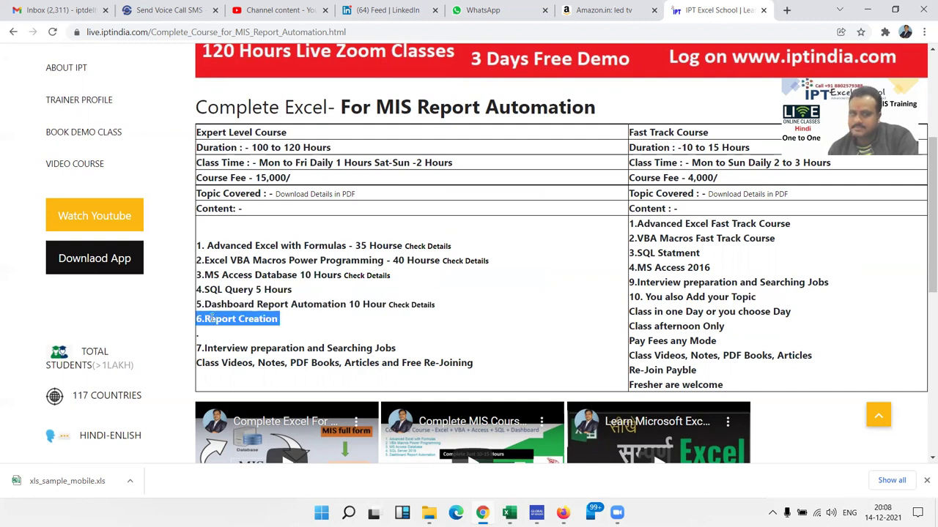
pyautogui.click(291, 323)
pyautogui.moveTo(291, 322); pyautogui.dragTo(226, 244)
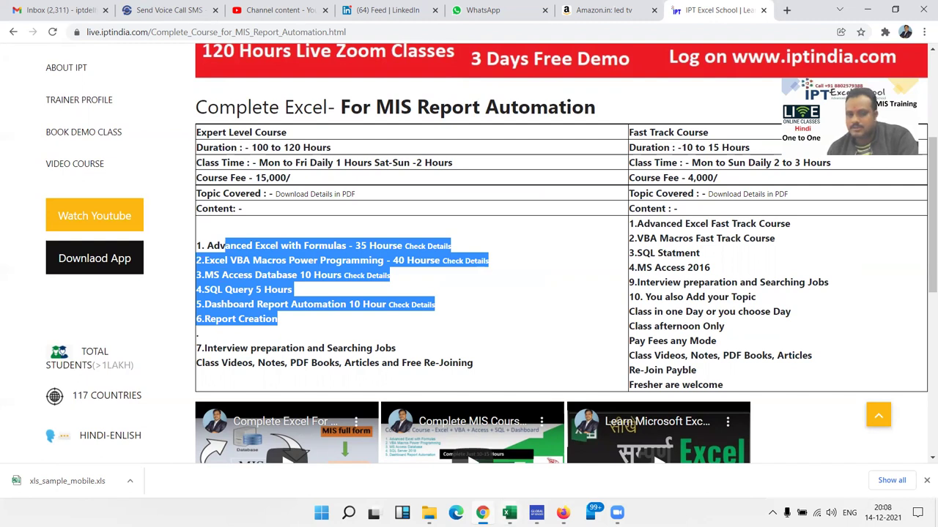
pyautogui.click(509, 511)
pyautogui.click(638, 454)
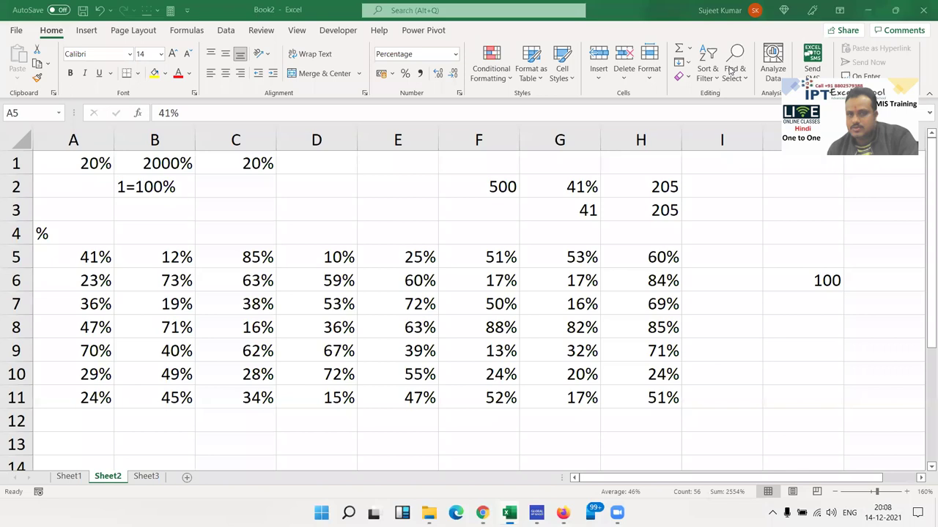